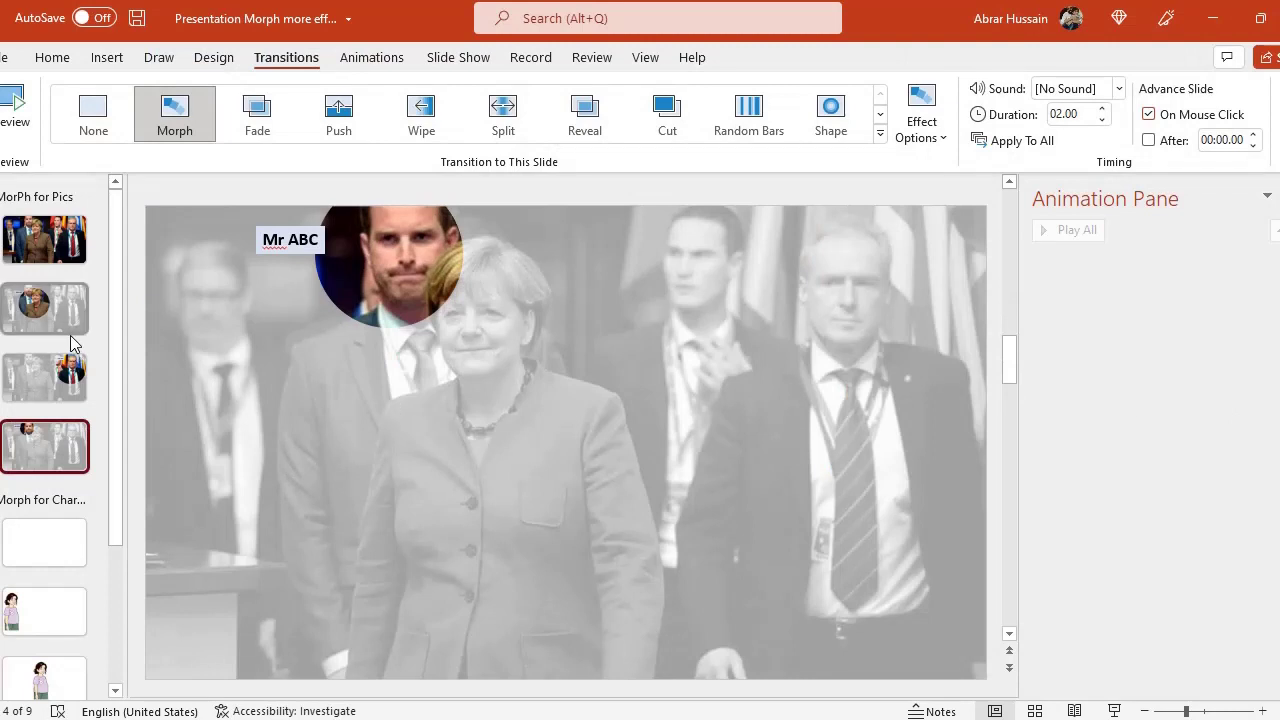
Step: Review slides 1 to 4 of the picture morph section, comparing the colour photo with its highlighted grey versions
click(44, 238)
click(481, 374)
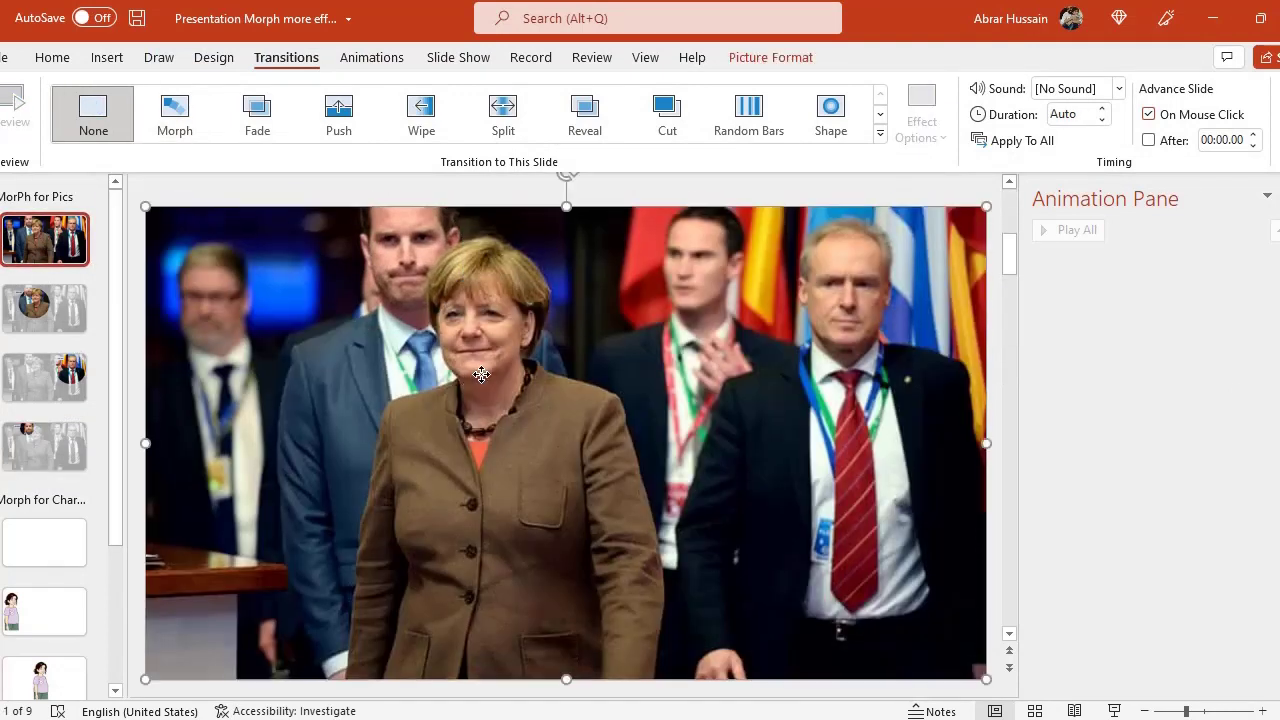
scroll(481, 374, down, 3)
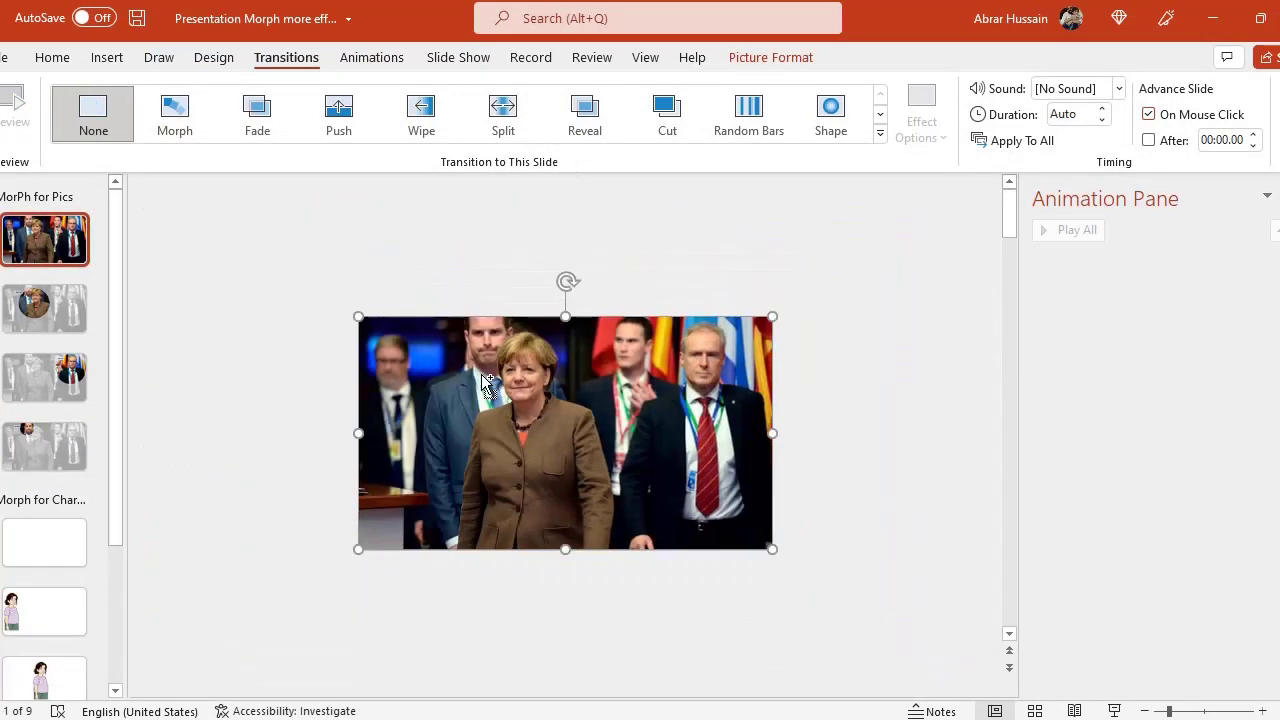
click(60, 322)
click(56, 392)
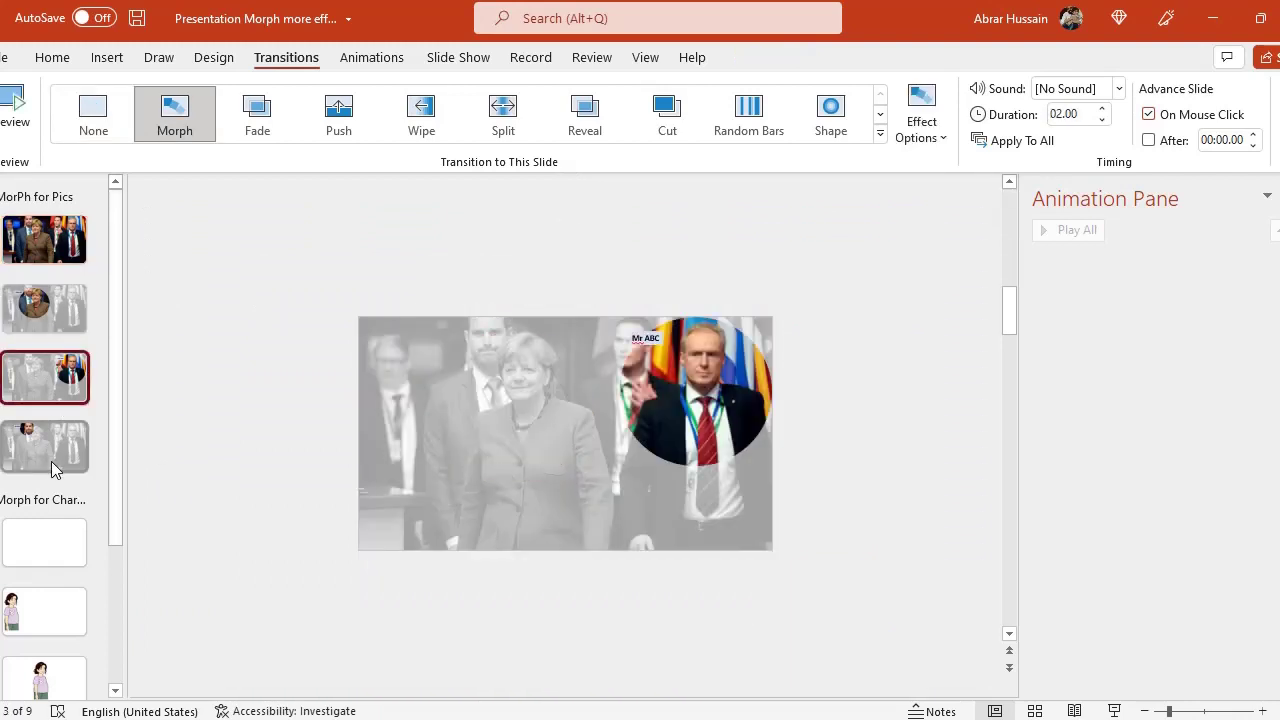
click(28, 464)
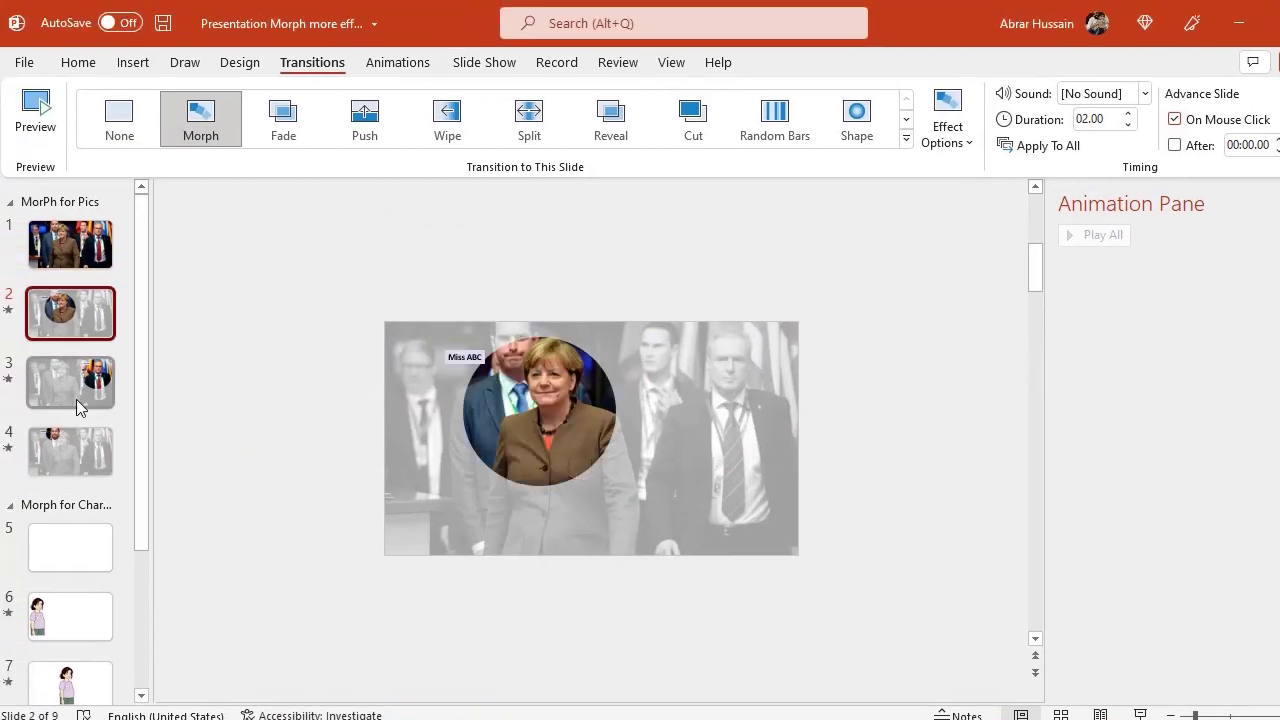
click(50, 394)
click(37, 453)
key(Up)
key(Up)
key(Up)
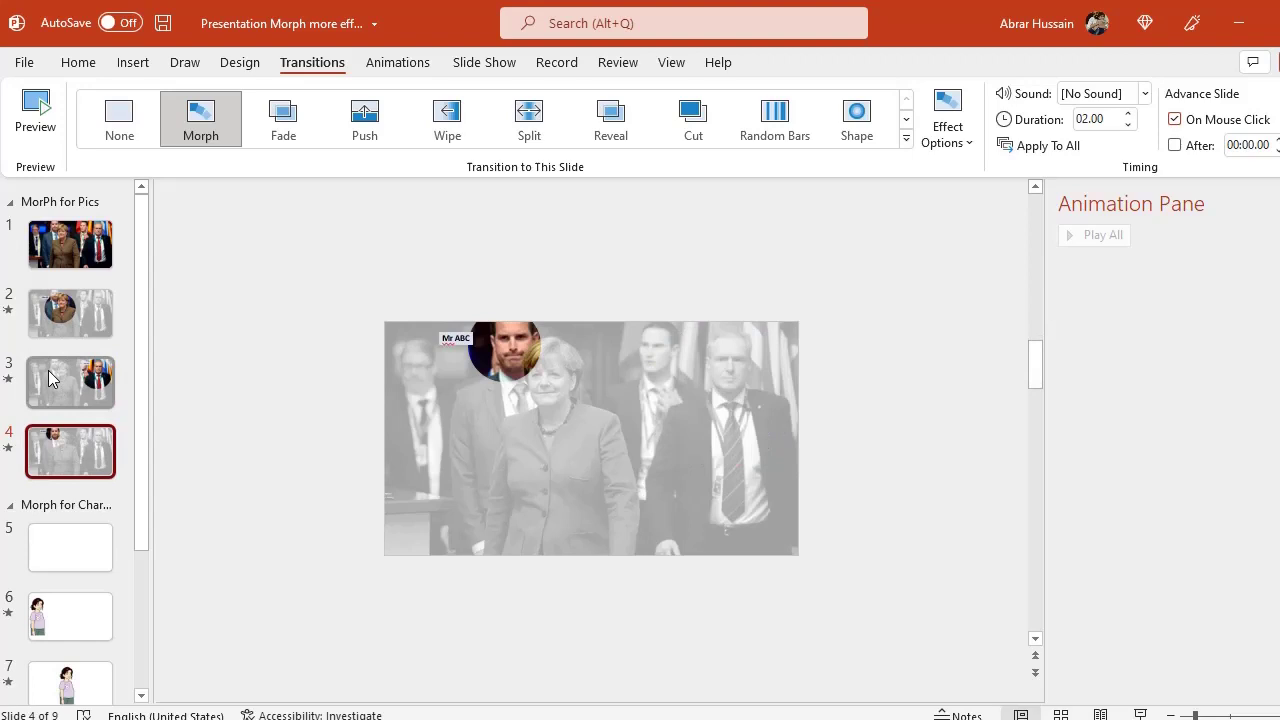
key(Down)
key(Down)
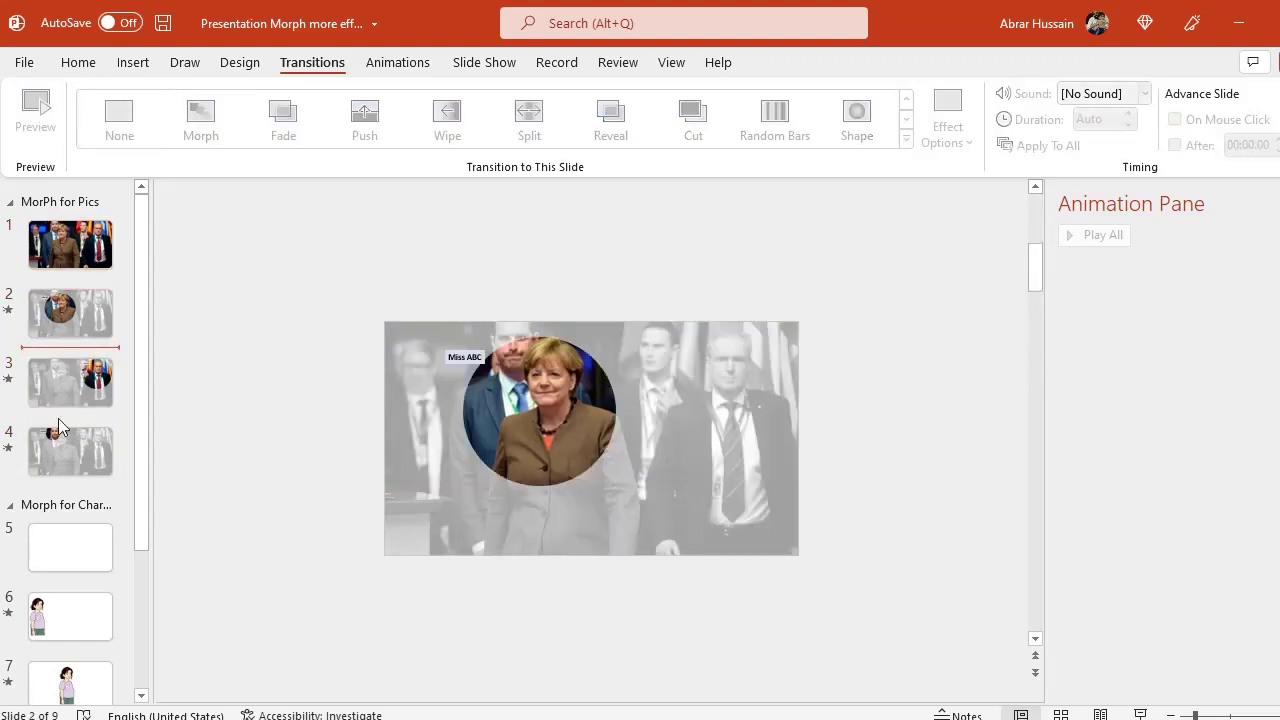
click(61, 459)
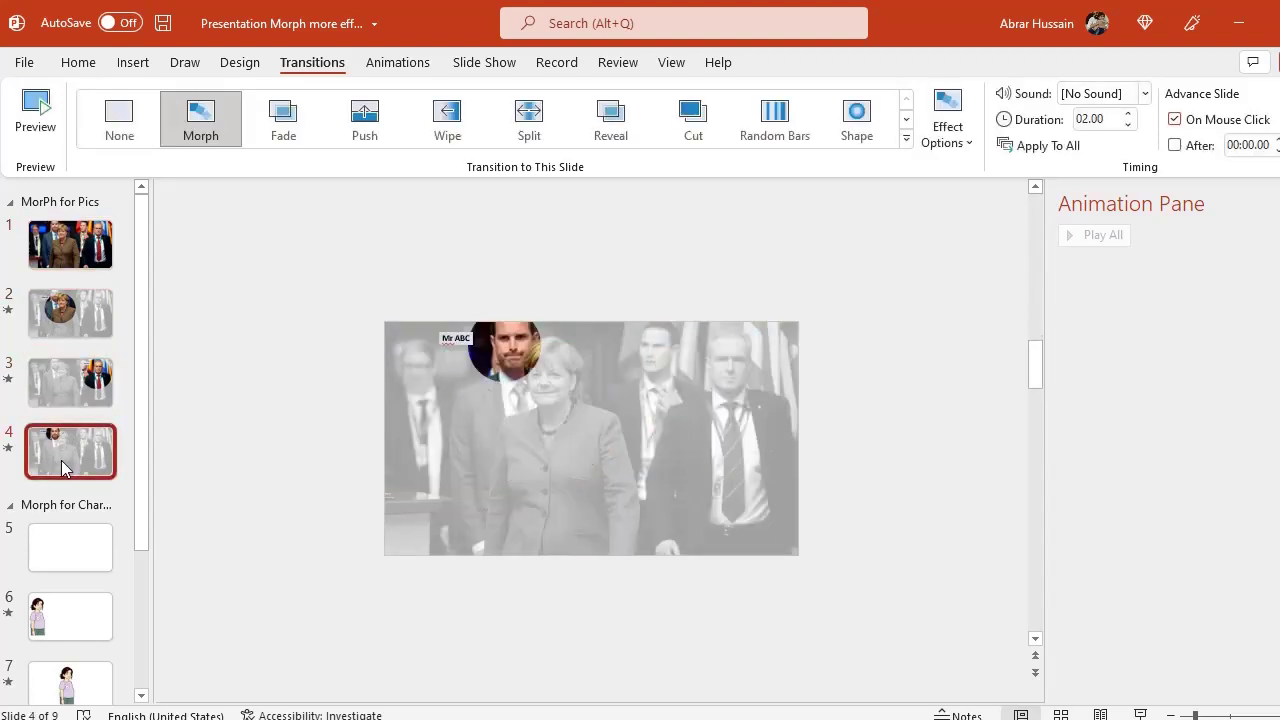
key(Up)
key(Up)
Step: Move the colour photo on slide 1 aside and examine the Recolor options of the grey copy underneath
click(61, 255)
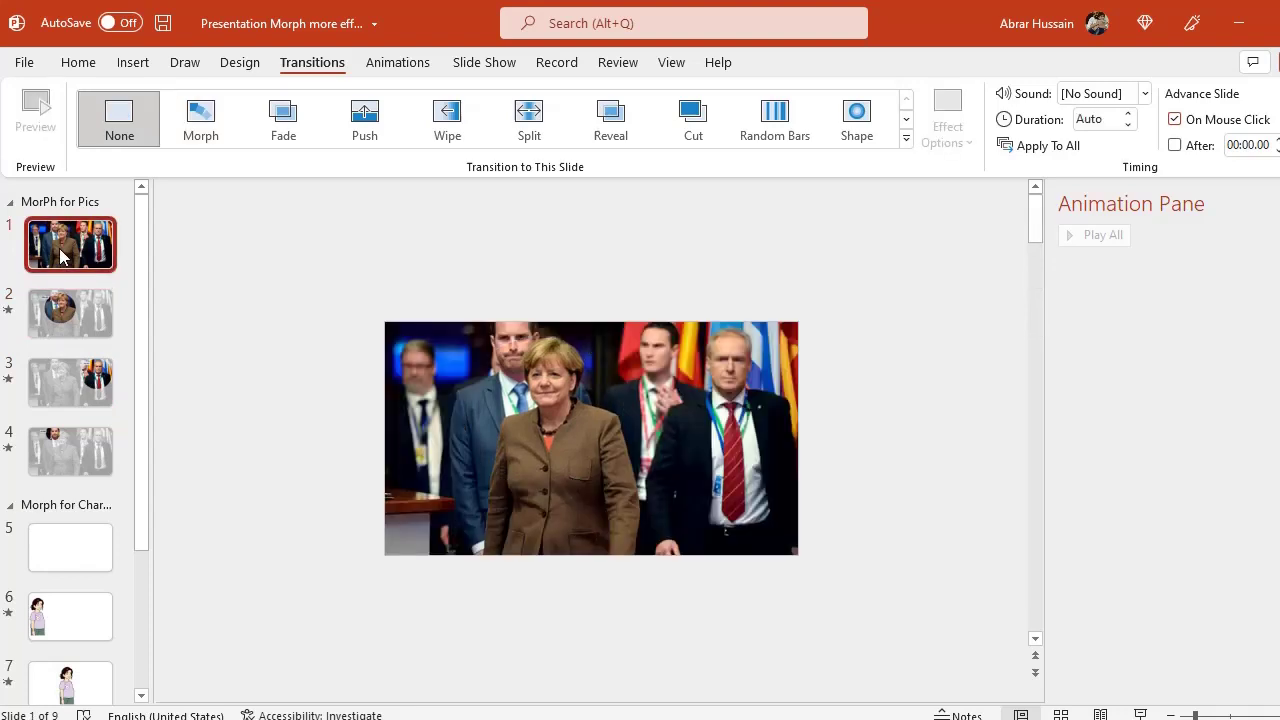
click(591, 394)
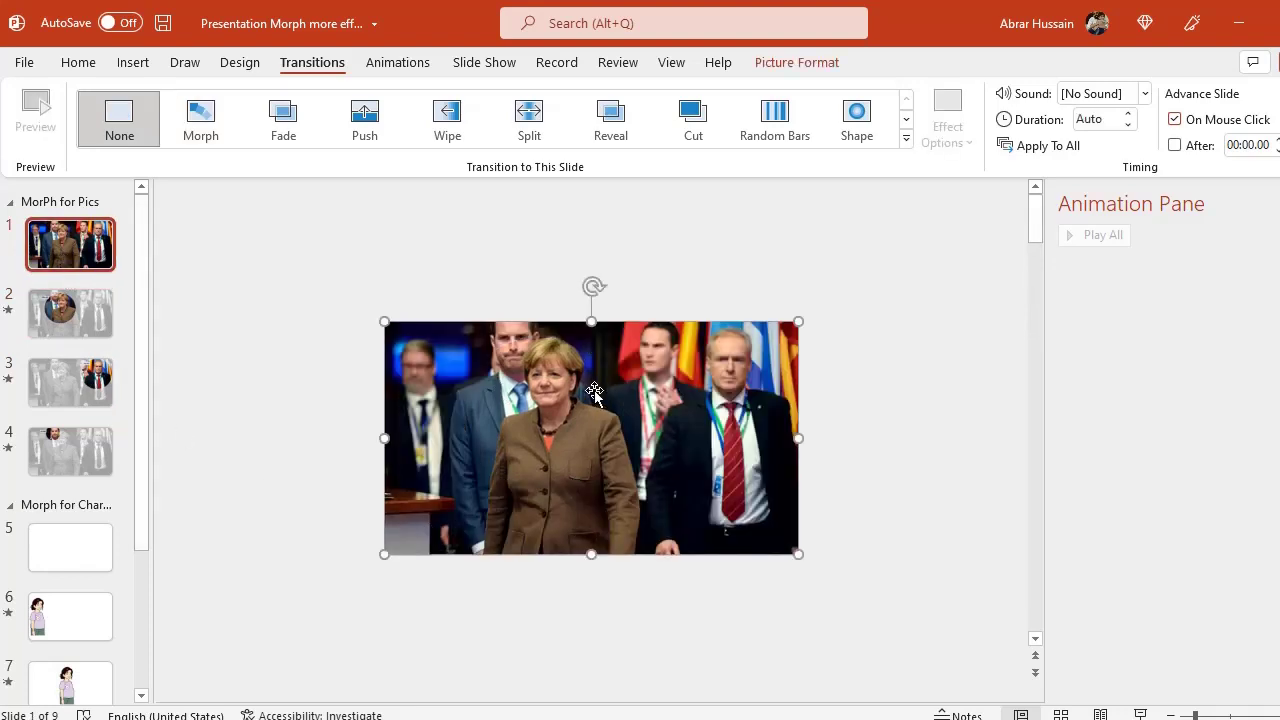
drag(594, 394, 677, 510)
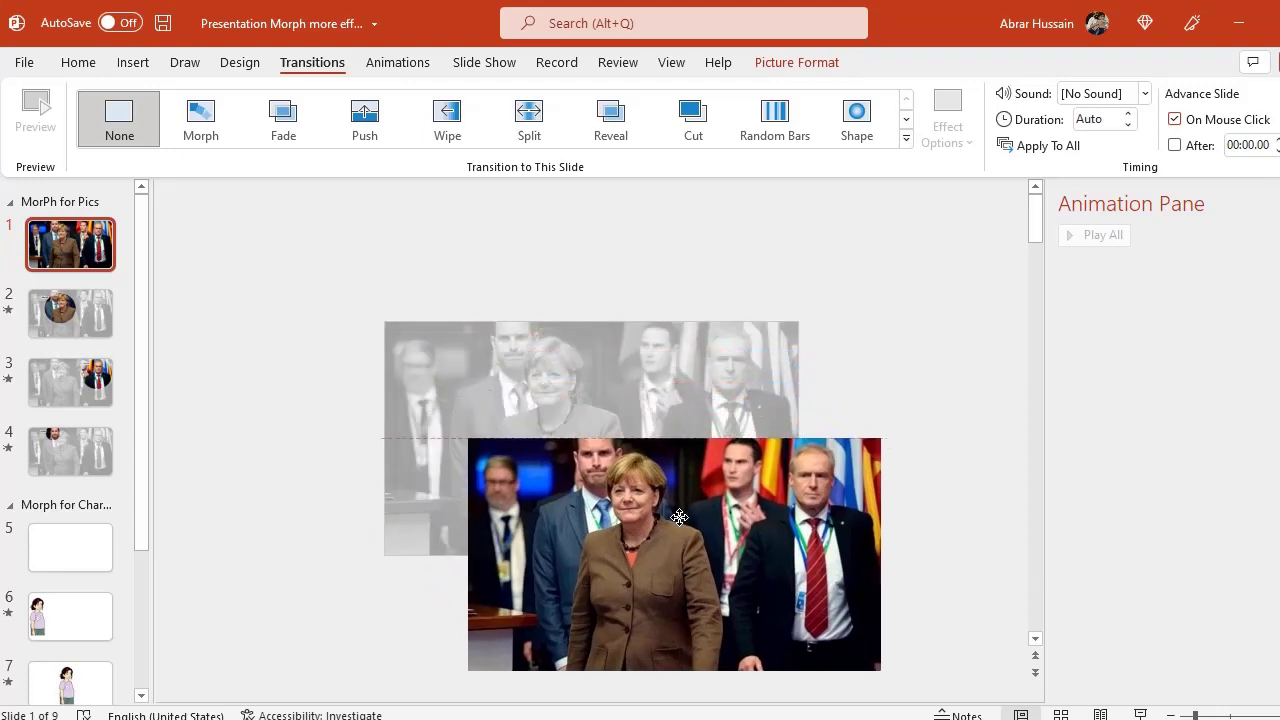
double_click(452, 361)
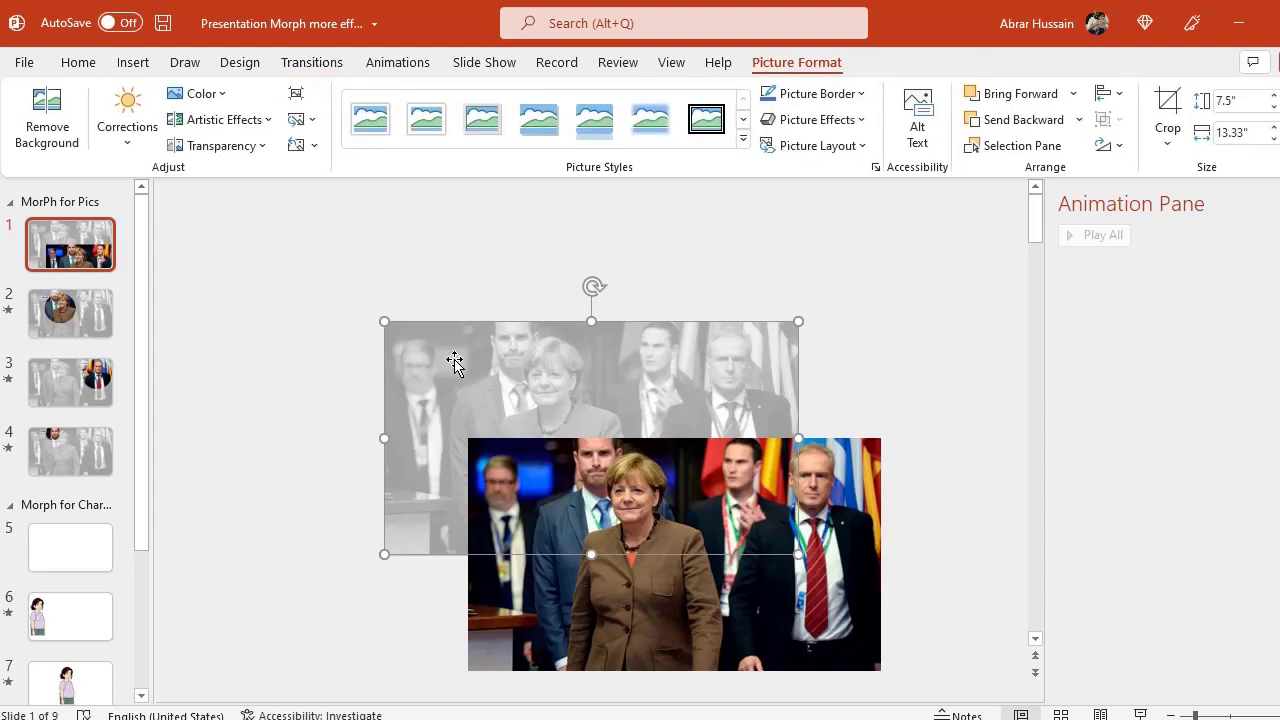
click(200, 95)
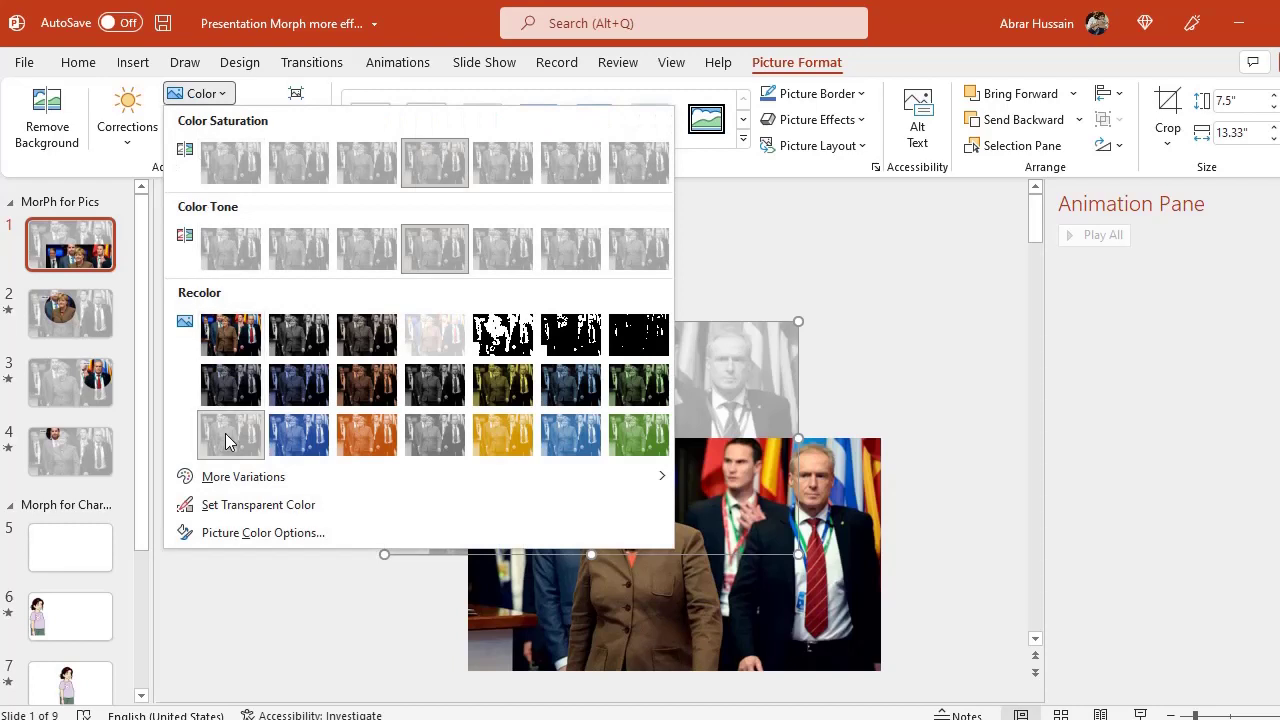
click(779, 386)
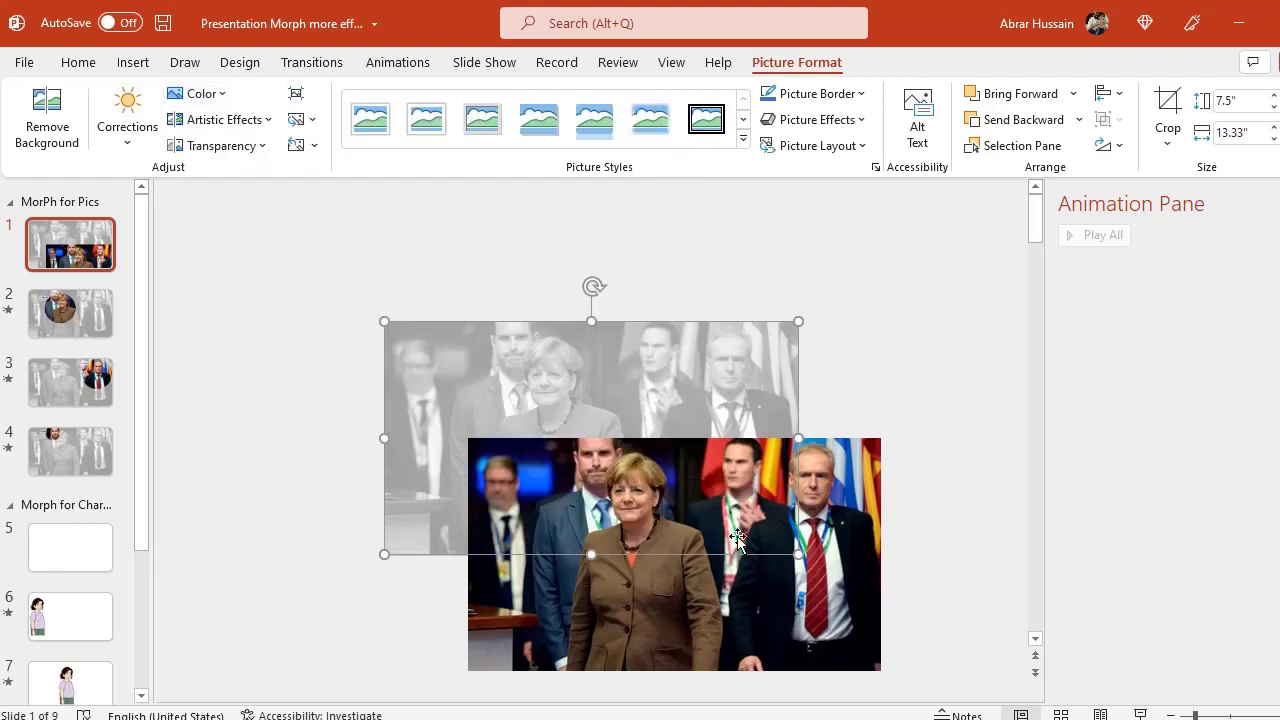
Step: Move the colour photo on slide 1 back so it exactly covers the grey copy
click(835, 568)
drag(835, 568, 753, 442)
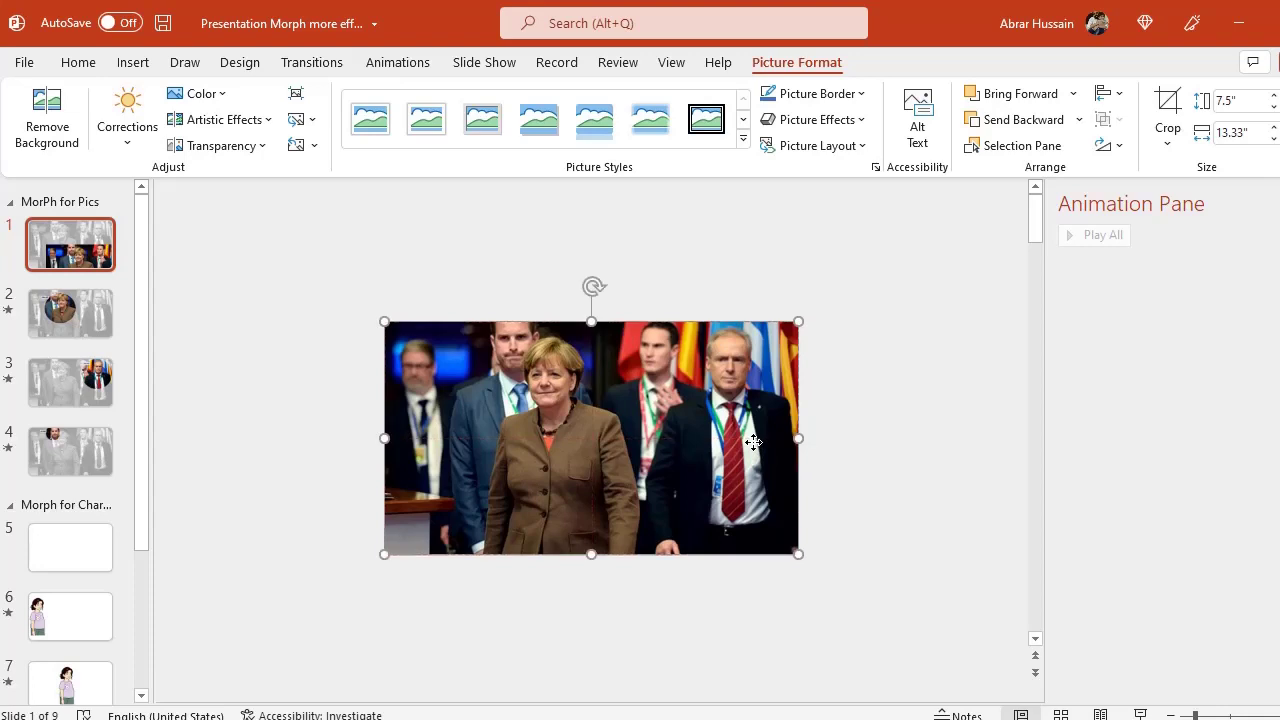
click(88, 262)
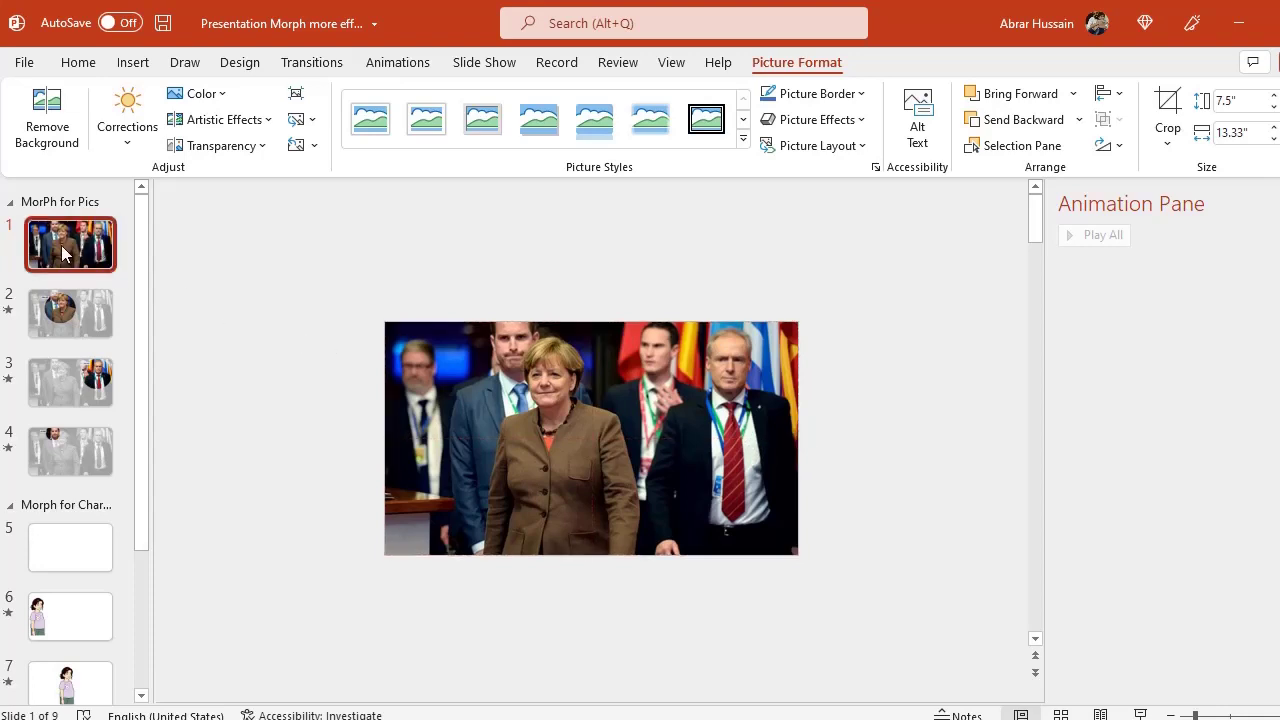
Step: Examine the Oval option in Crop to Shape and the crop frame for the circular picture on slide 2
click(73, 310)
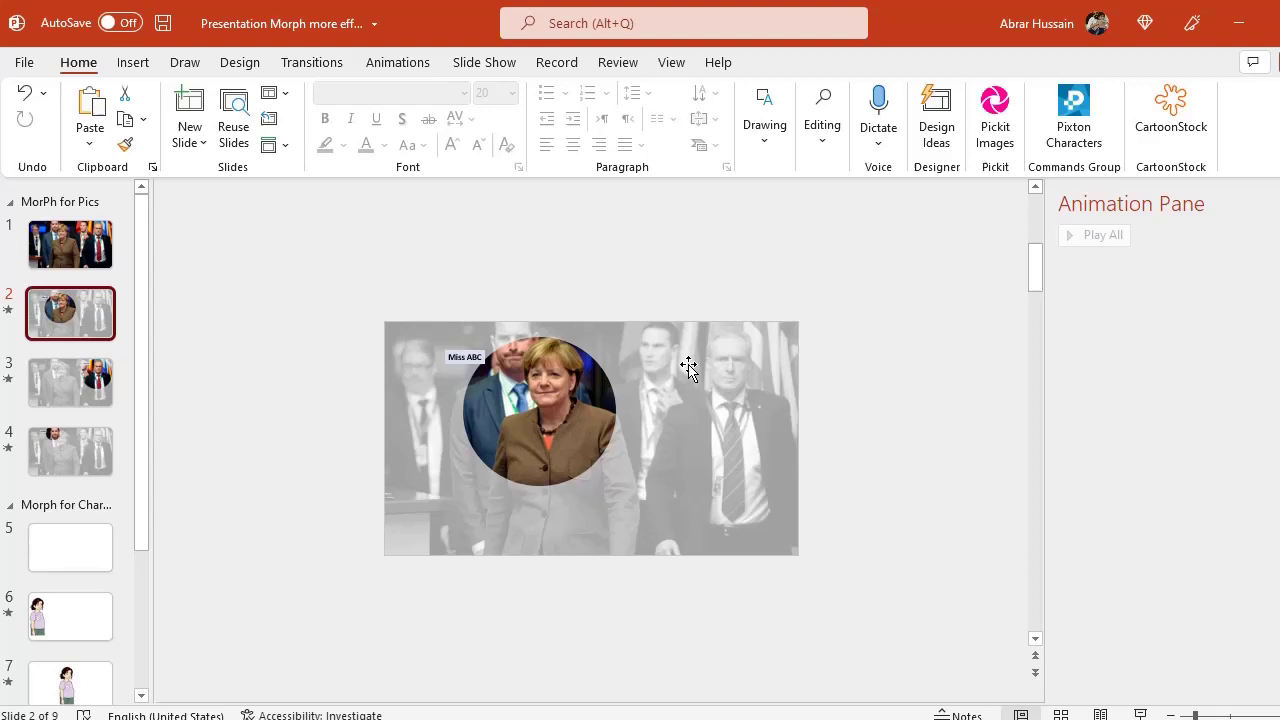
click(545, 400)
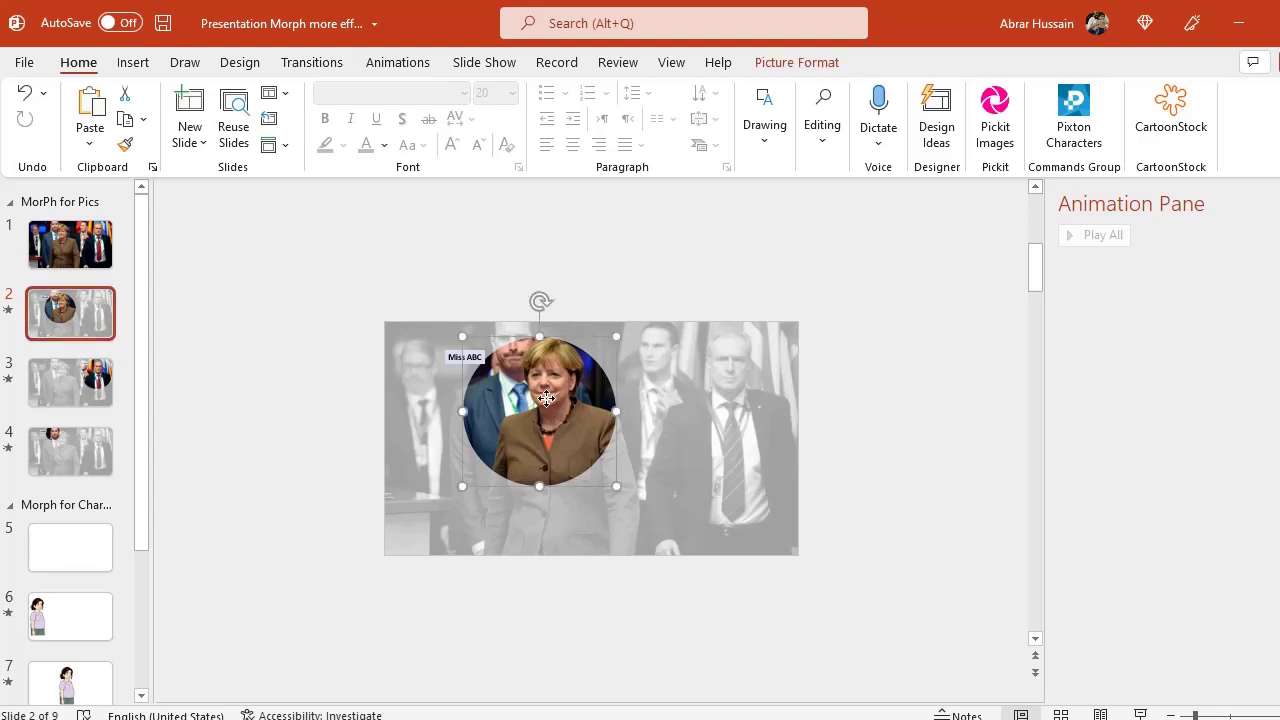
click(797, 62)
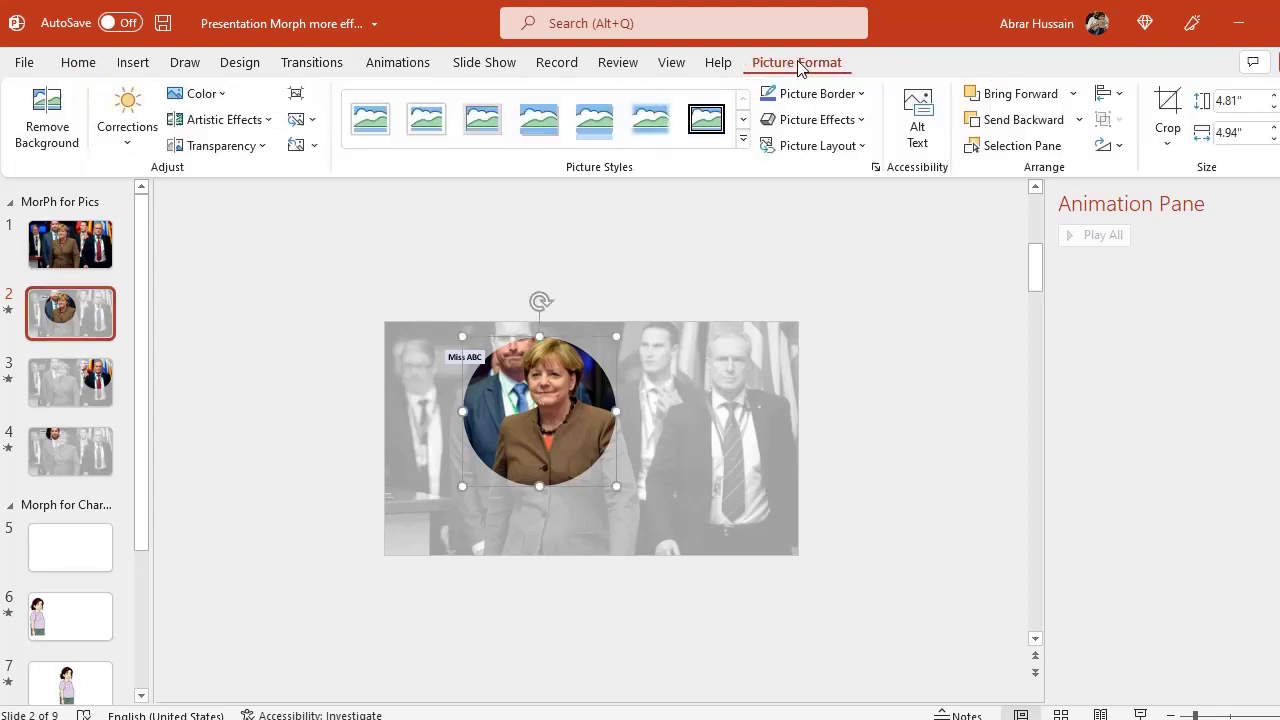
click(1167, 140)
mouse_move(1190, 203)
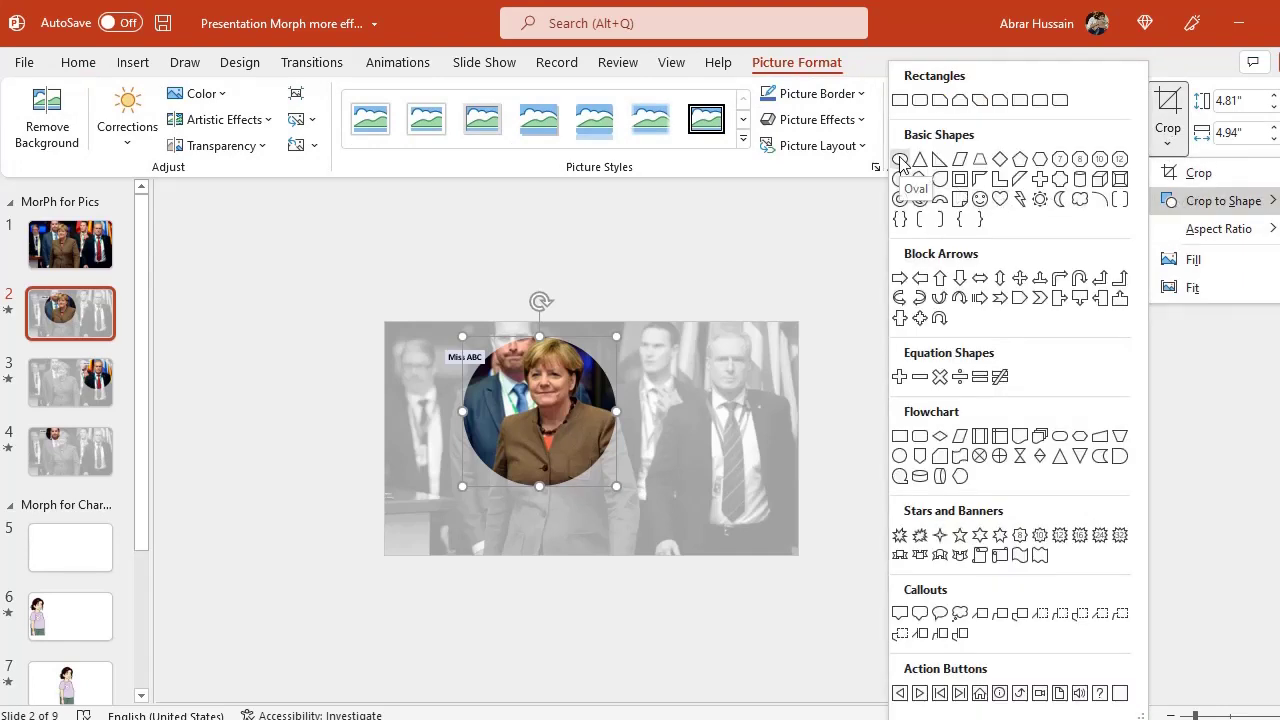
click(950, 52)
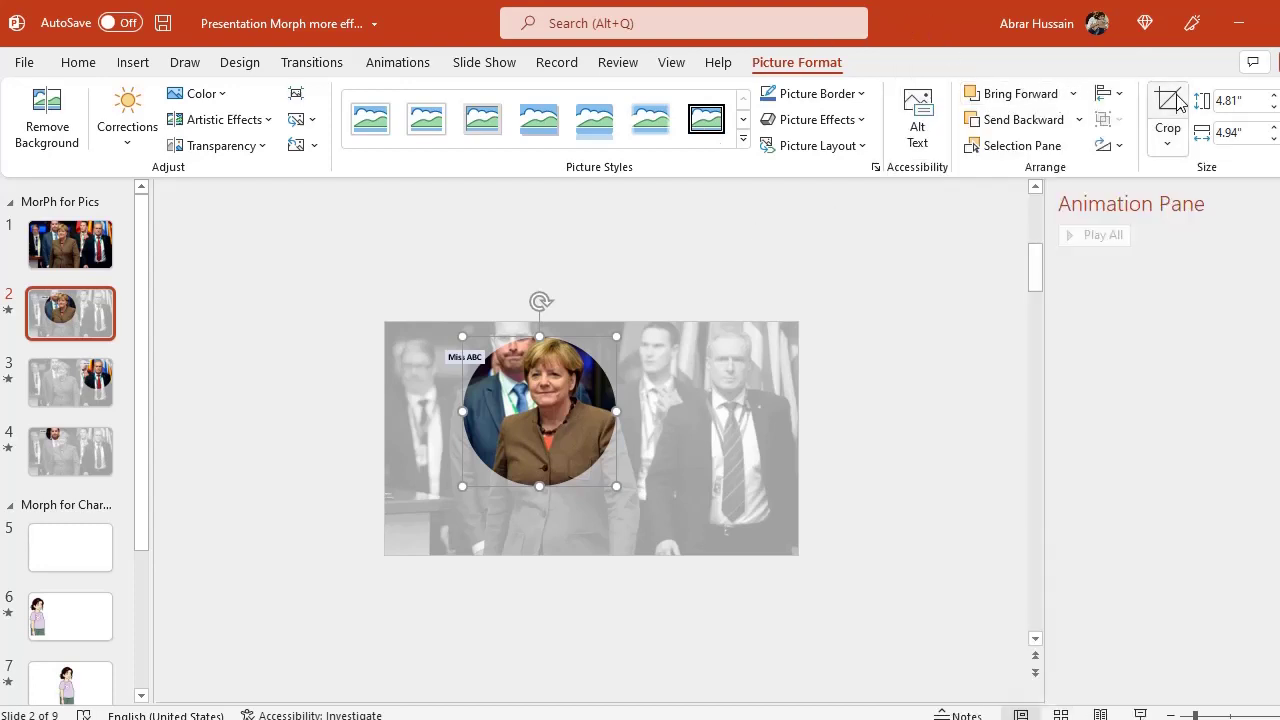
click(1173, 103)
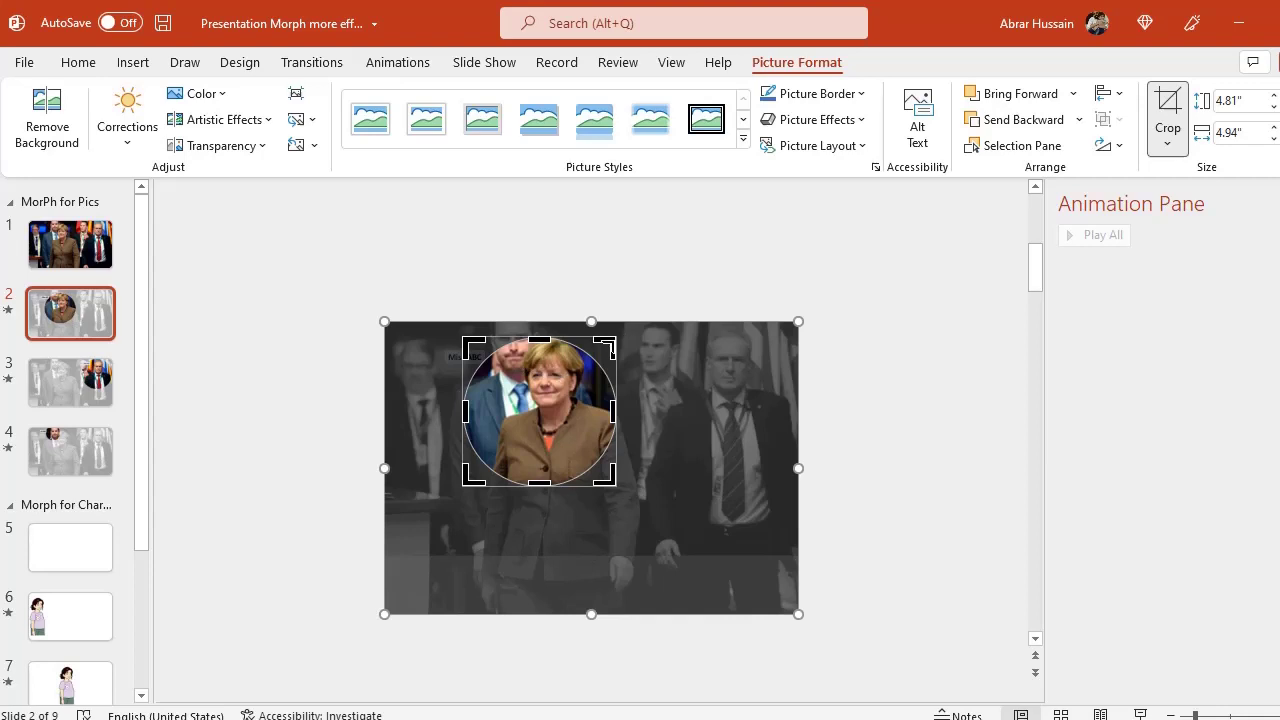
Step: Duplicate slide 2 and shift the circular crop on the copy onto the man with the red tie
click(57, 320)
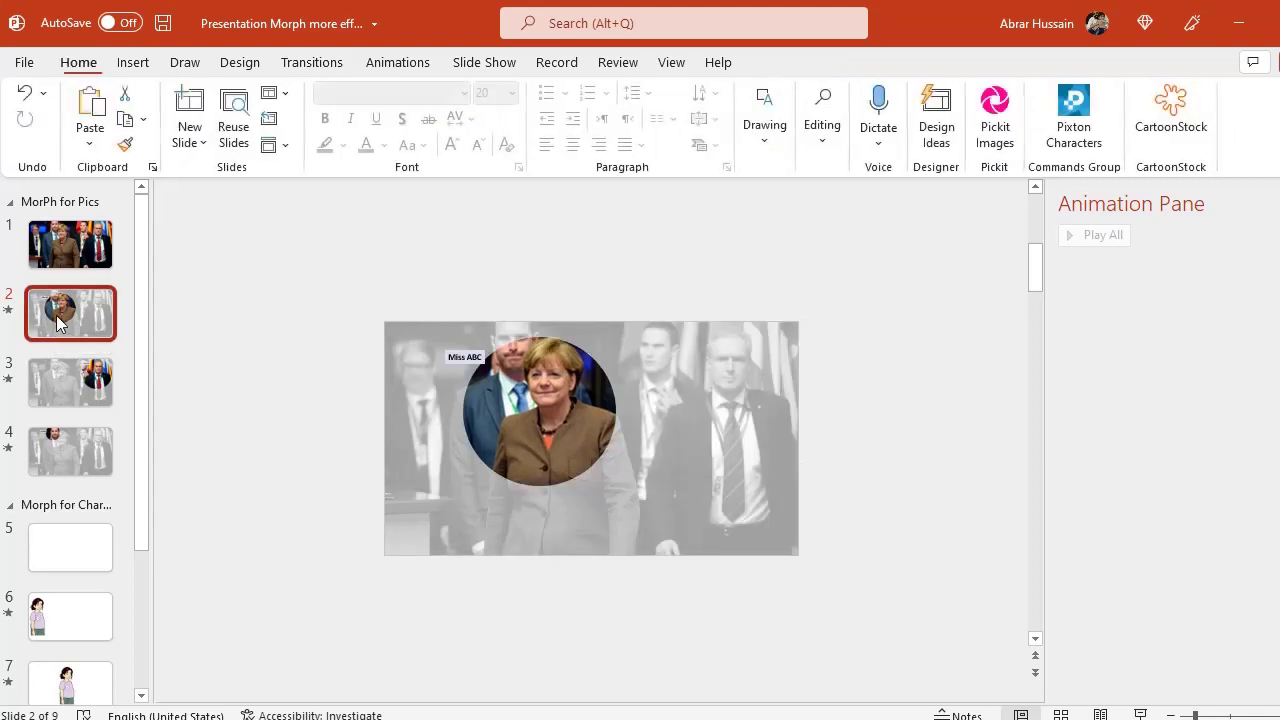
key(ctrl+d)
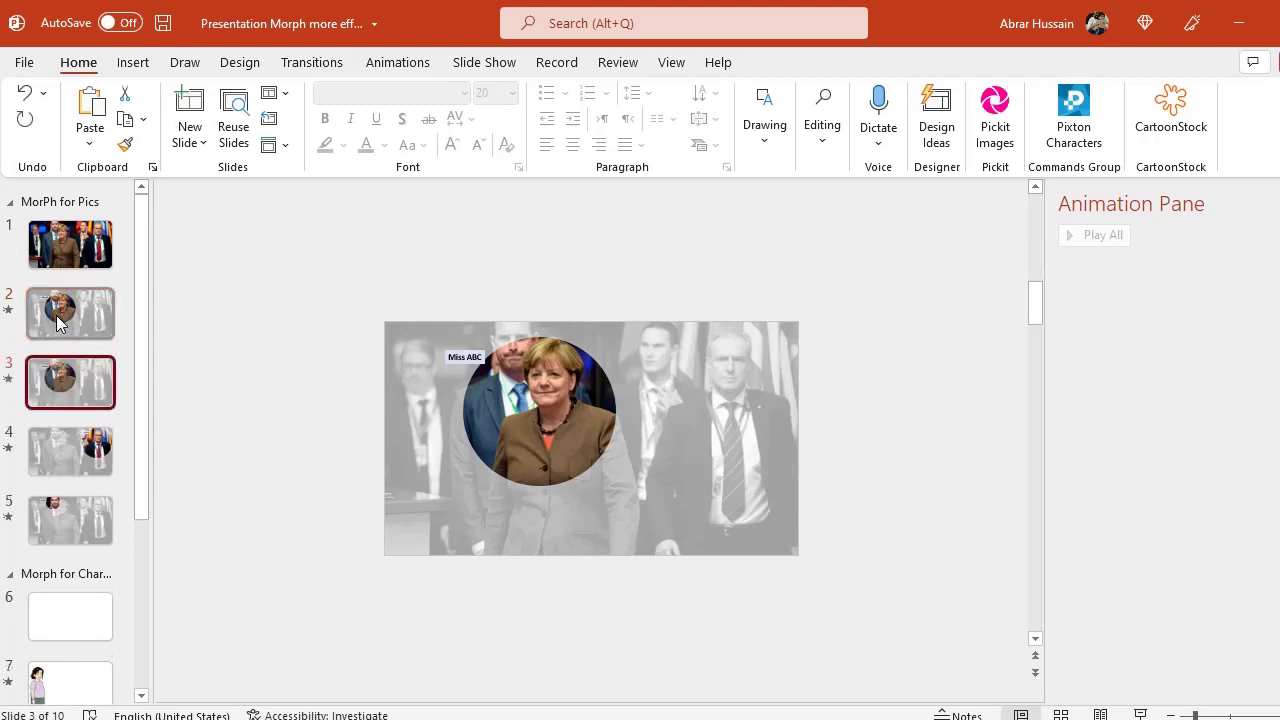
click(556, 363)
click(808, 63)
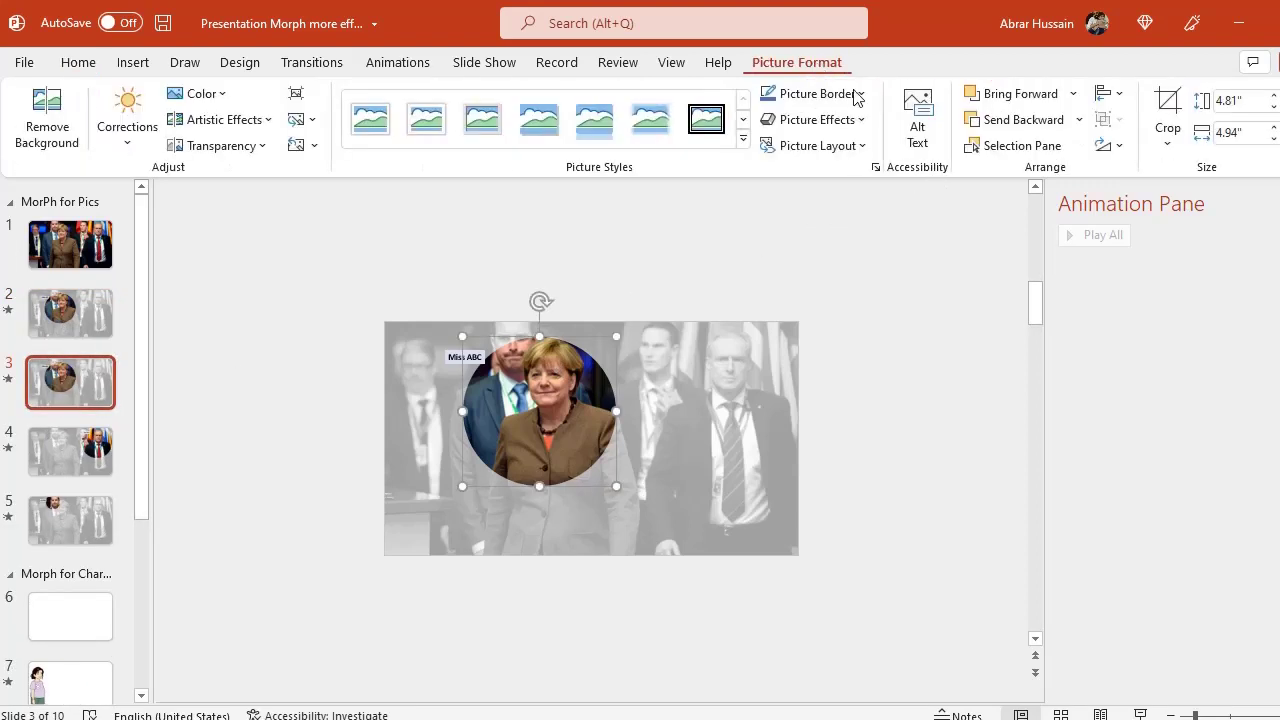
click(1166, 101)
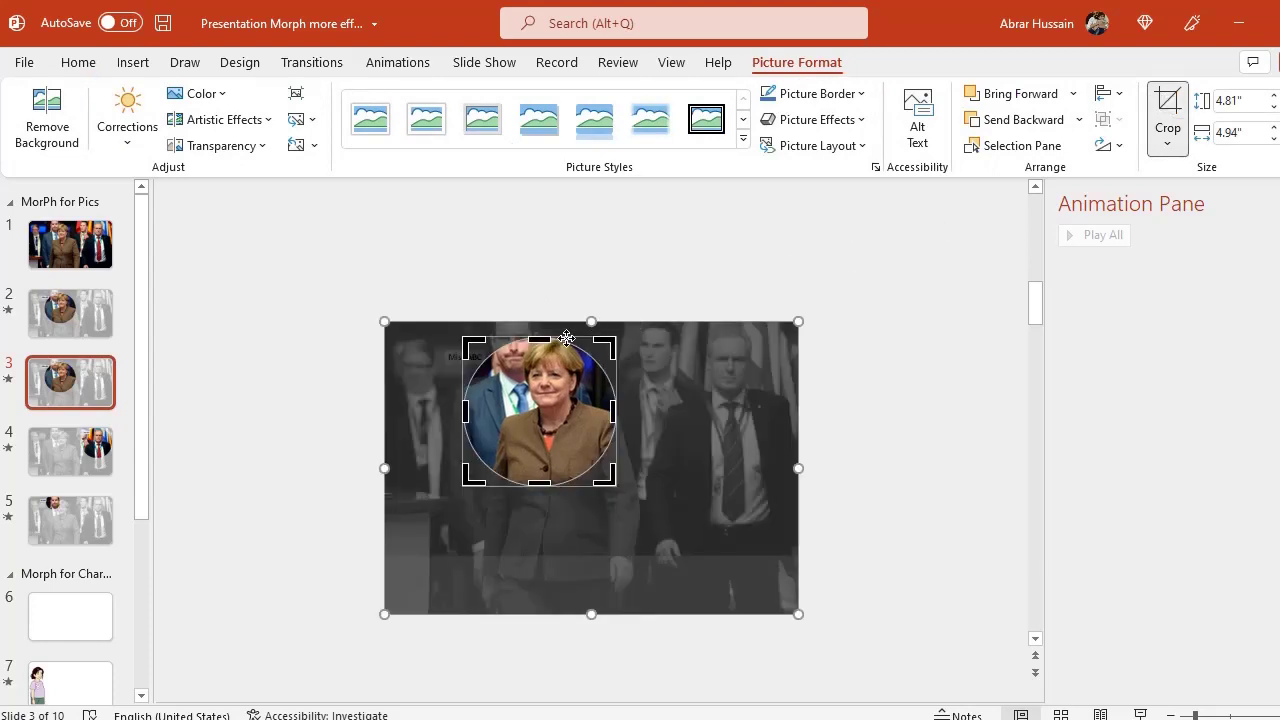
drag(559, 334, 749, 316)
Step: Duplicate slide 3 and select the circular picture on the new slide
click(82, 412)
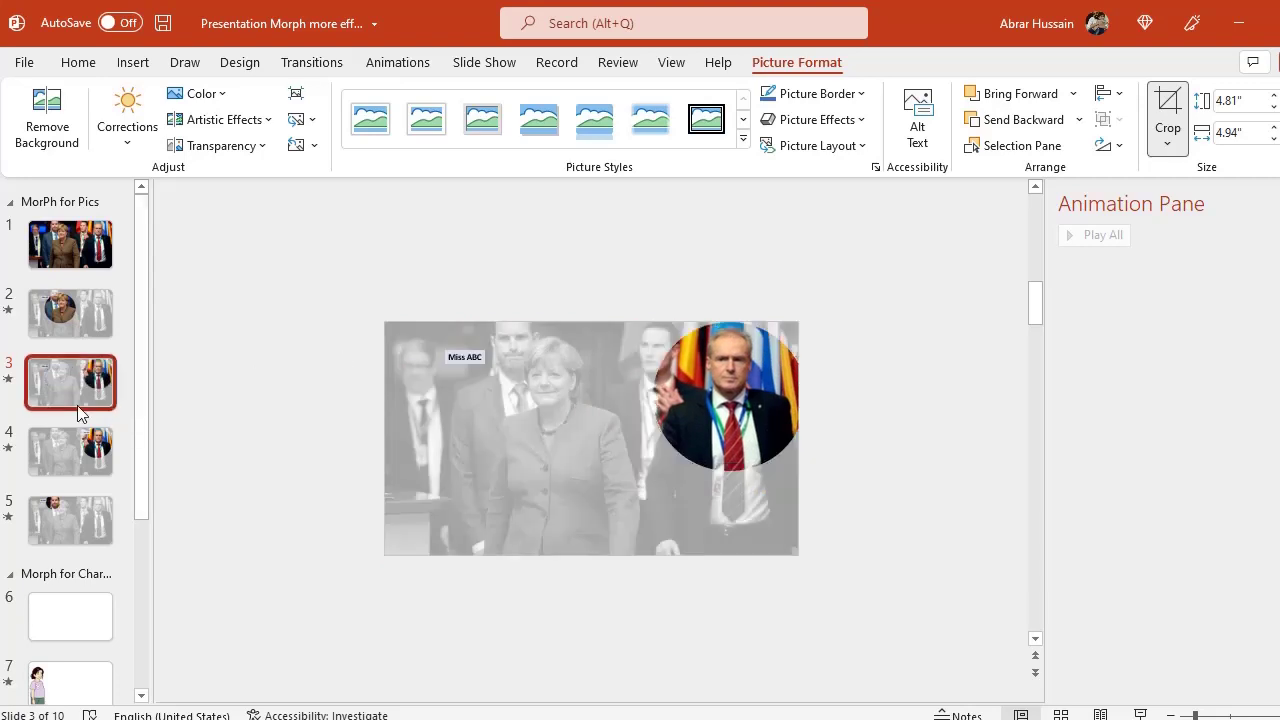
key(ctrl+d)
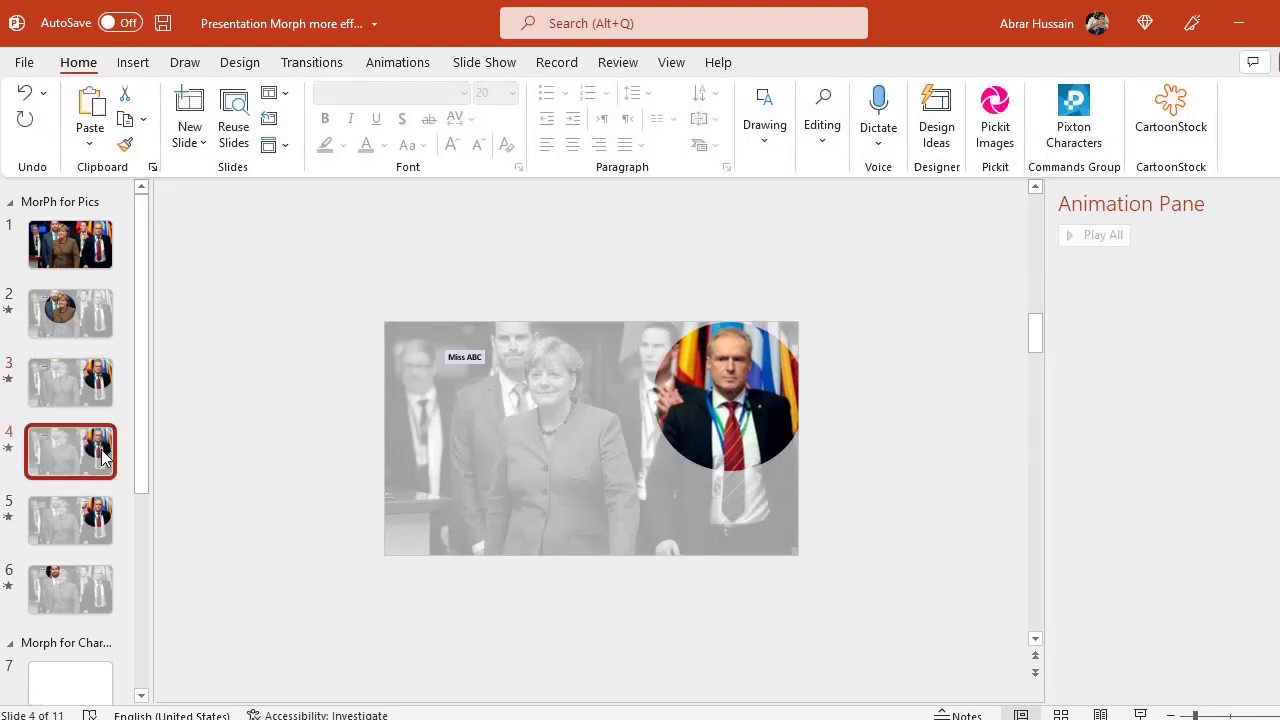
click(752, 347)
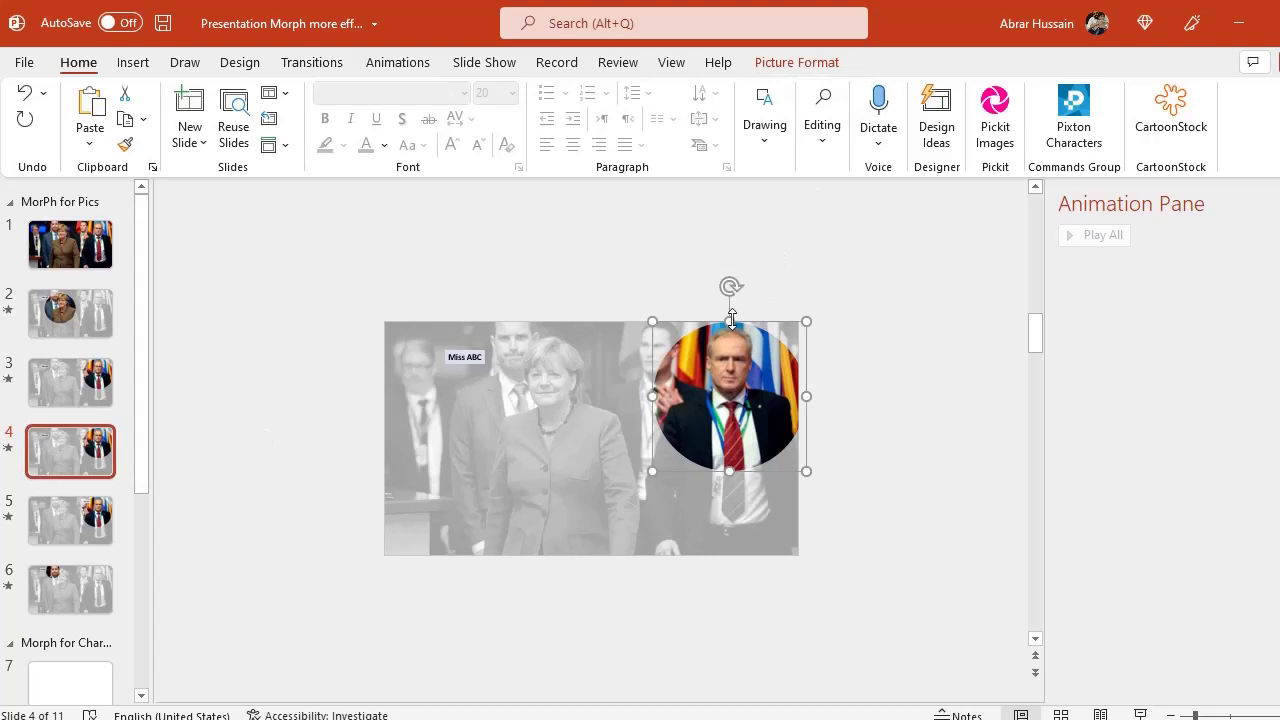
drag(711, 320, 646, 320)
key(ctrl+z)
Step: Shift the oval crop on slide 4 to the face of the man behind the woman, shrinking it to about 2.36" by 3.16"
click(797, 62)
click(1167, 110)
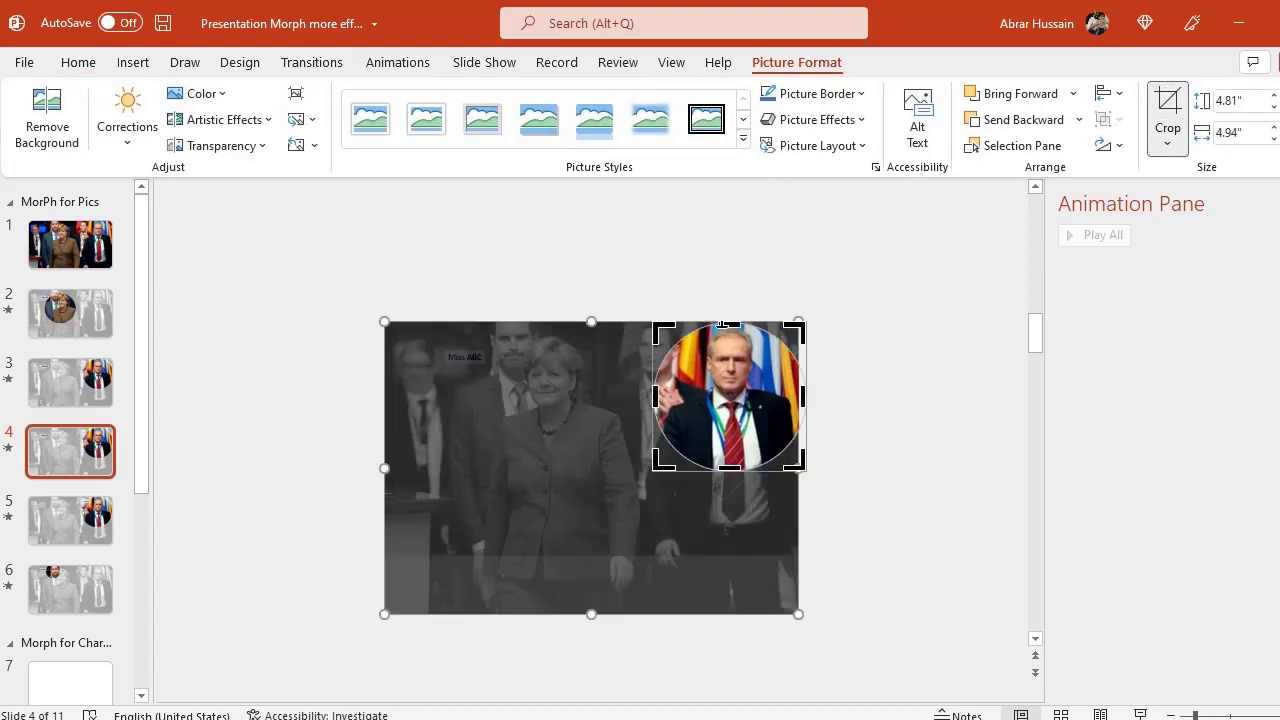
drag(705, 319, 480, 306)
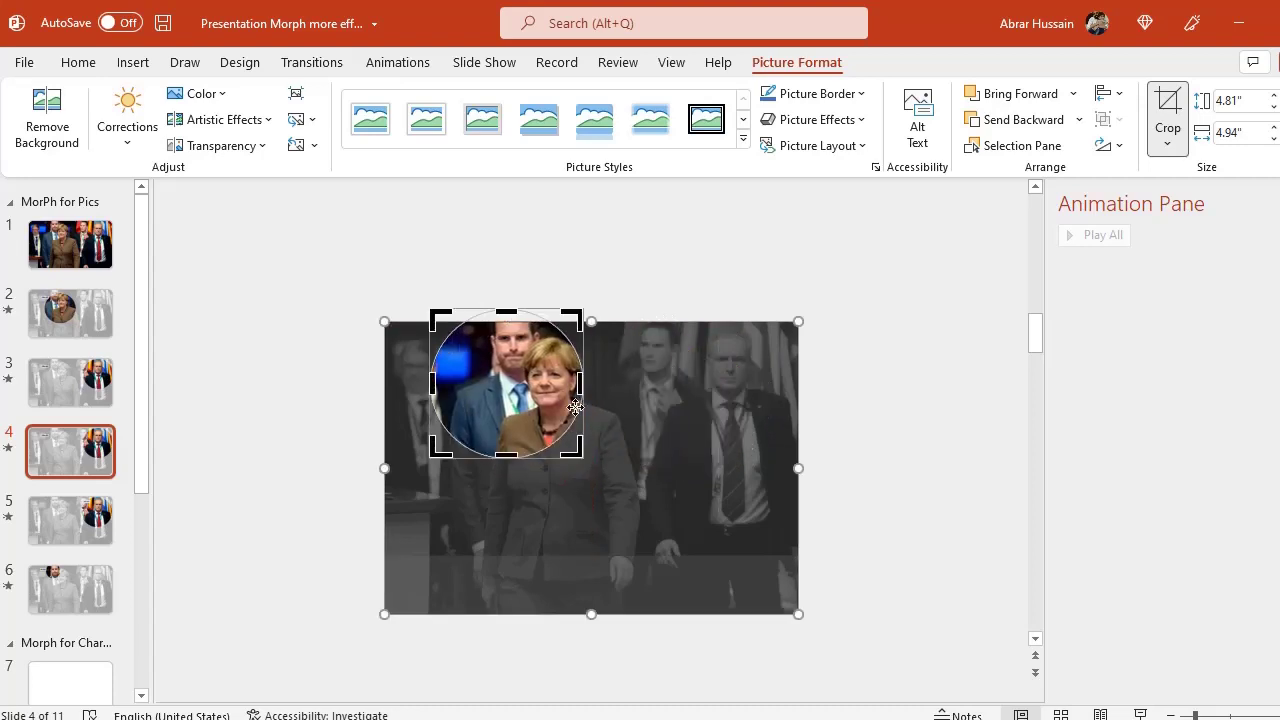
drag(575, 457, 526, 380)
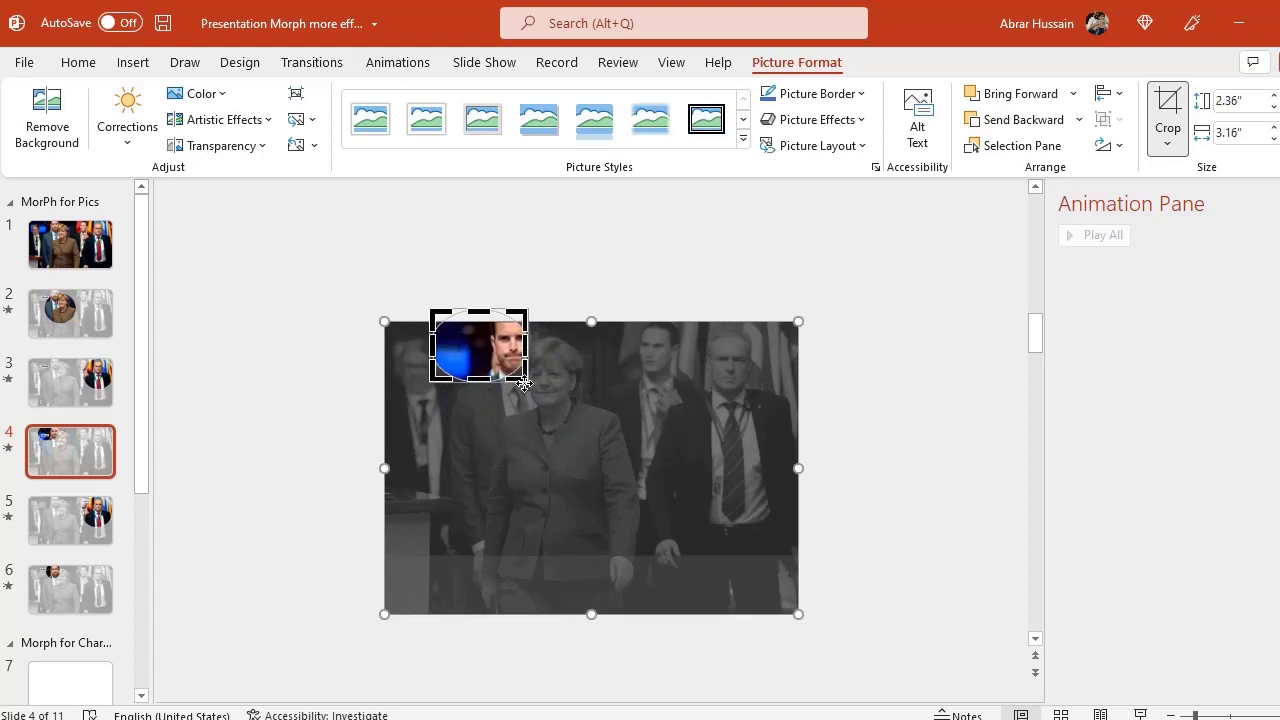
drag(499, 311, 518, 312)
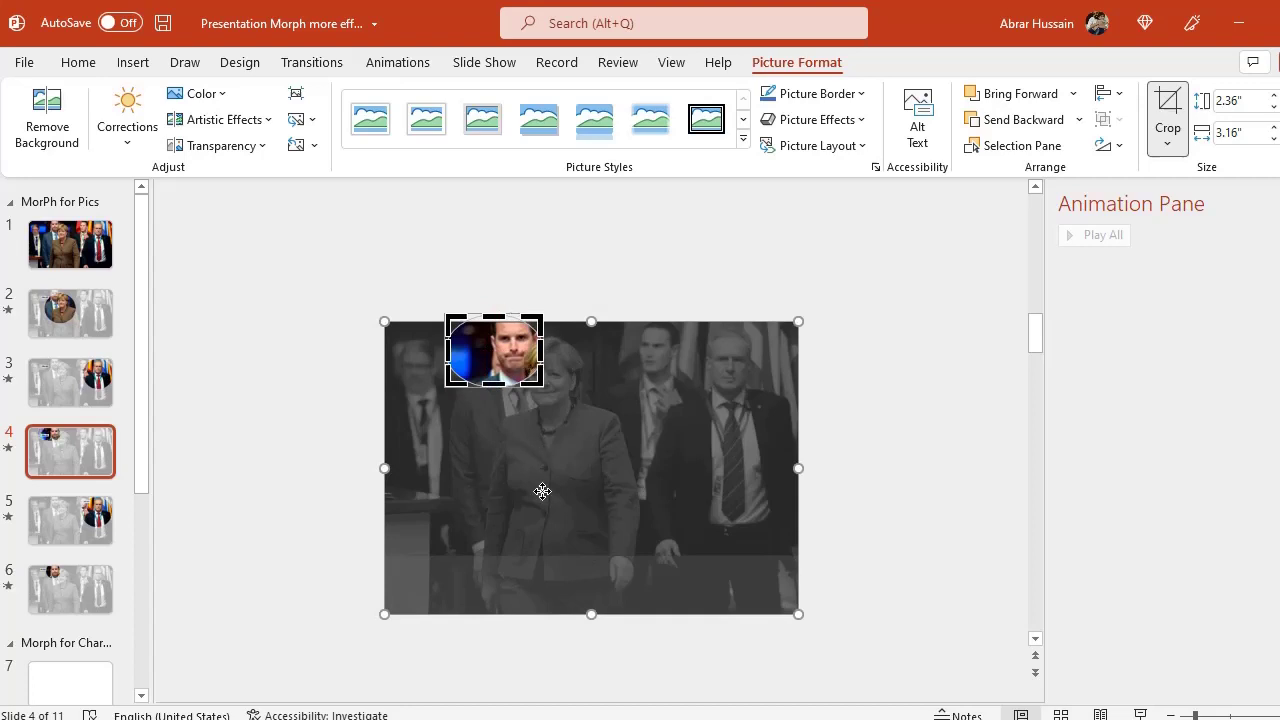
key(Escape)
Step: Compare slides 2, 3 and 4 to check the highlighted person on each
click(88, 313)
click(88, 380)
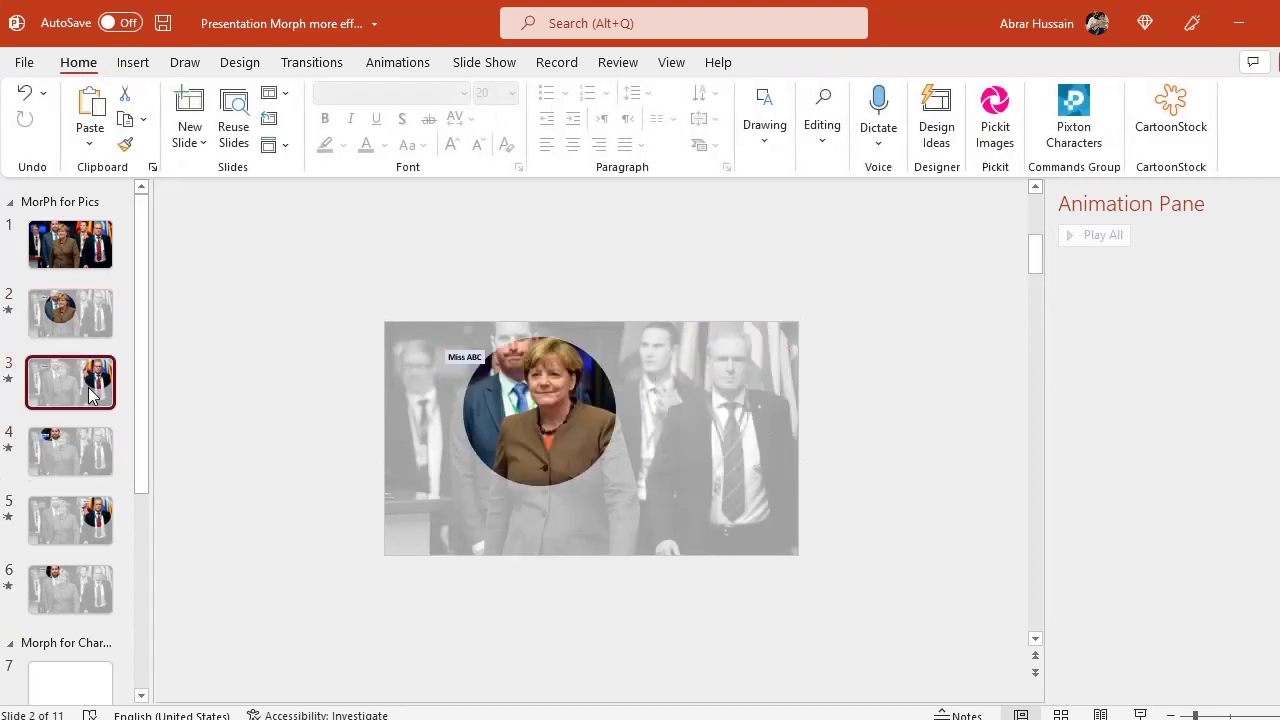
click(88, 415)
click(89, 382)
click(90, 317)
click(78, 380)
click(70, 485)
click(72, 383)
Step: Select slides 2, 3 and 4 together and check which transition is assigned to them
click(74, 313)
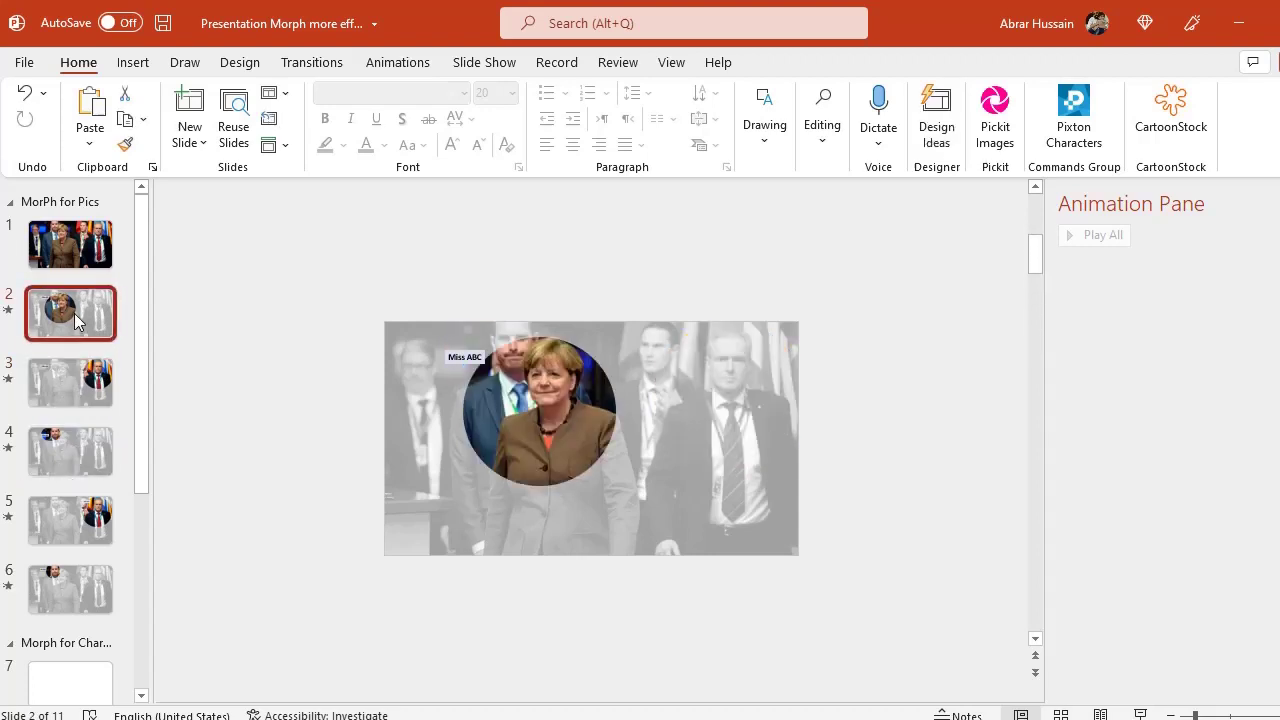
shift+click(72, 391)
shift+click(73, 471)
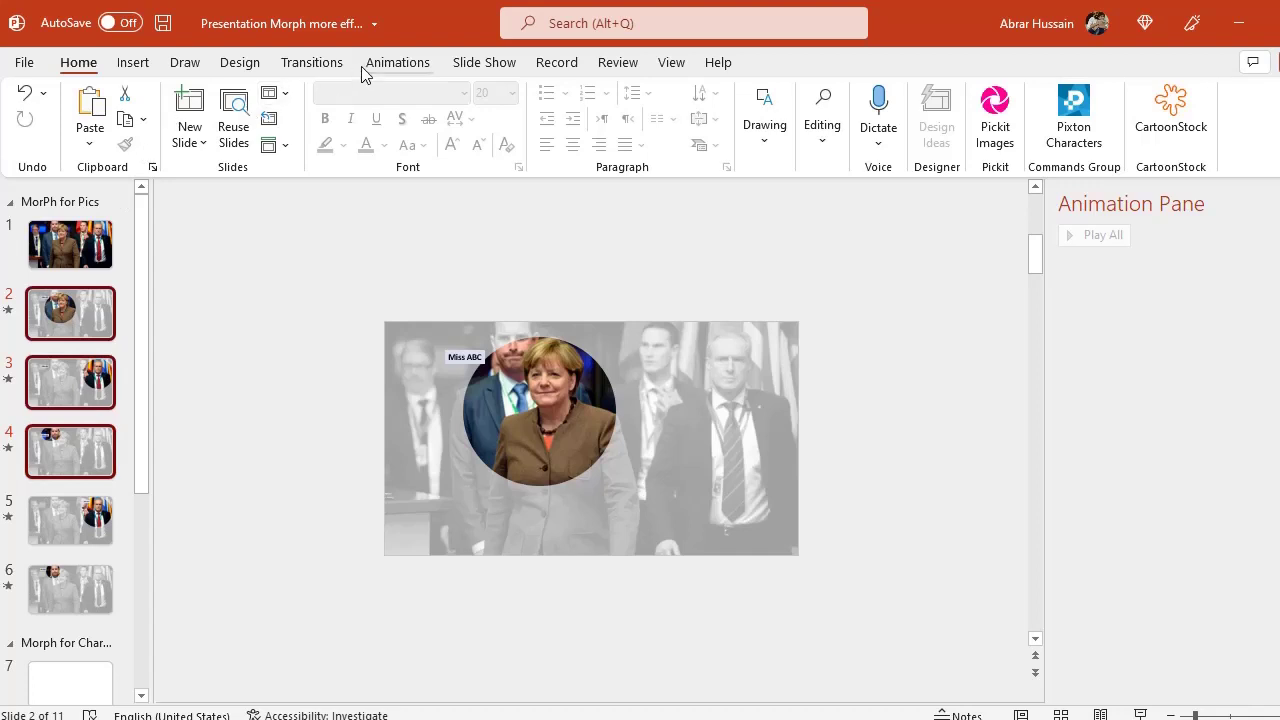
click(395, 63)
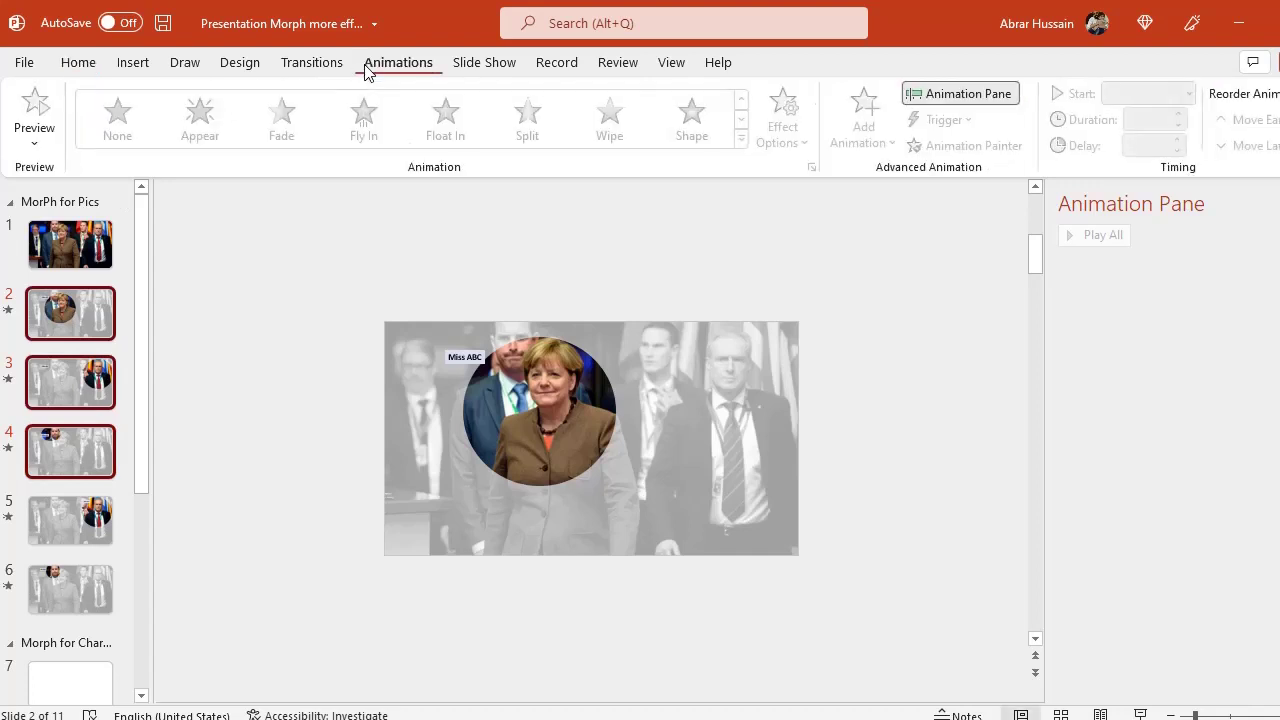
click(300, 67)
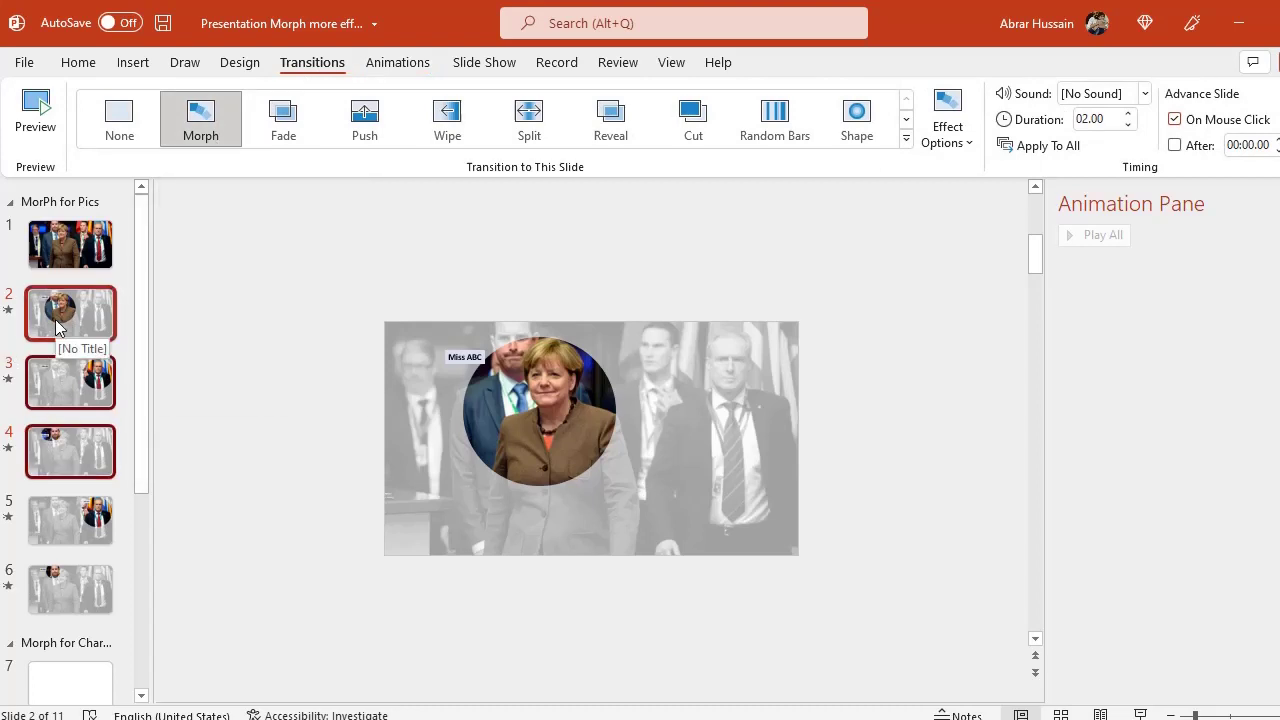
Step: Undo the addition of the two duplicated photo slides in the MorPh for Pics section
click(67, 386)
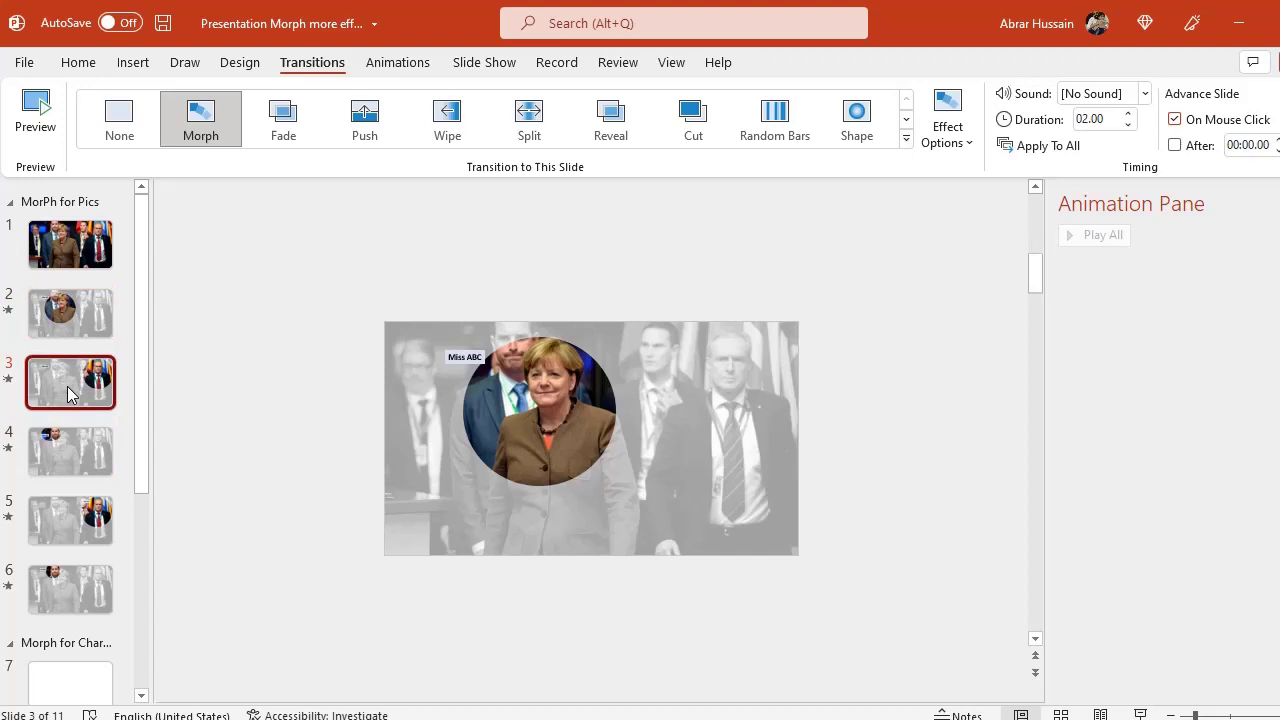
key(ctrl+z)
click(70, 244)
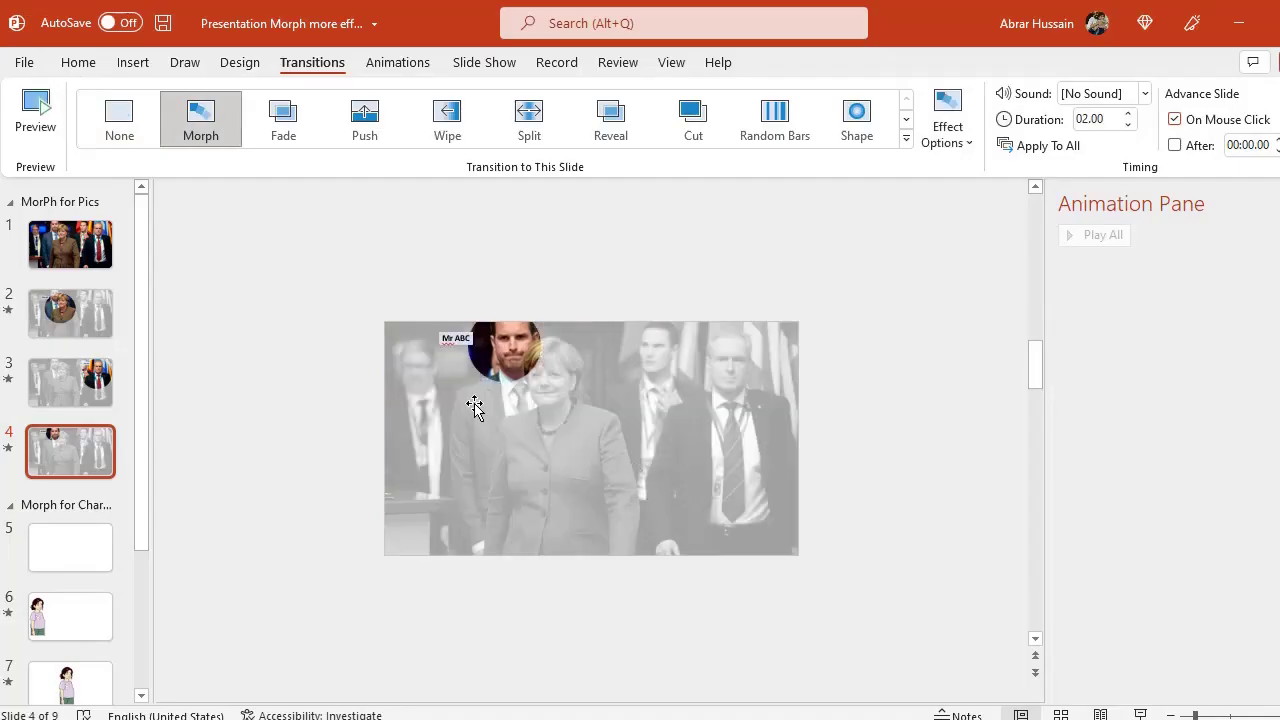
Step: Check the name label beside the highlighted person on slide 4 and on slide 2
click(462, 338)
click(70, 313)
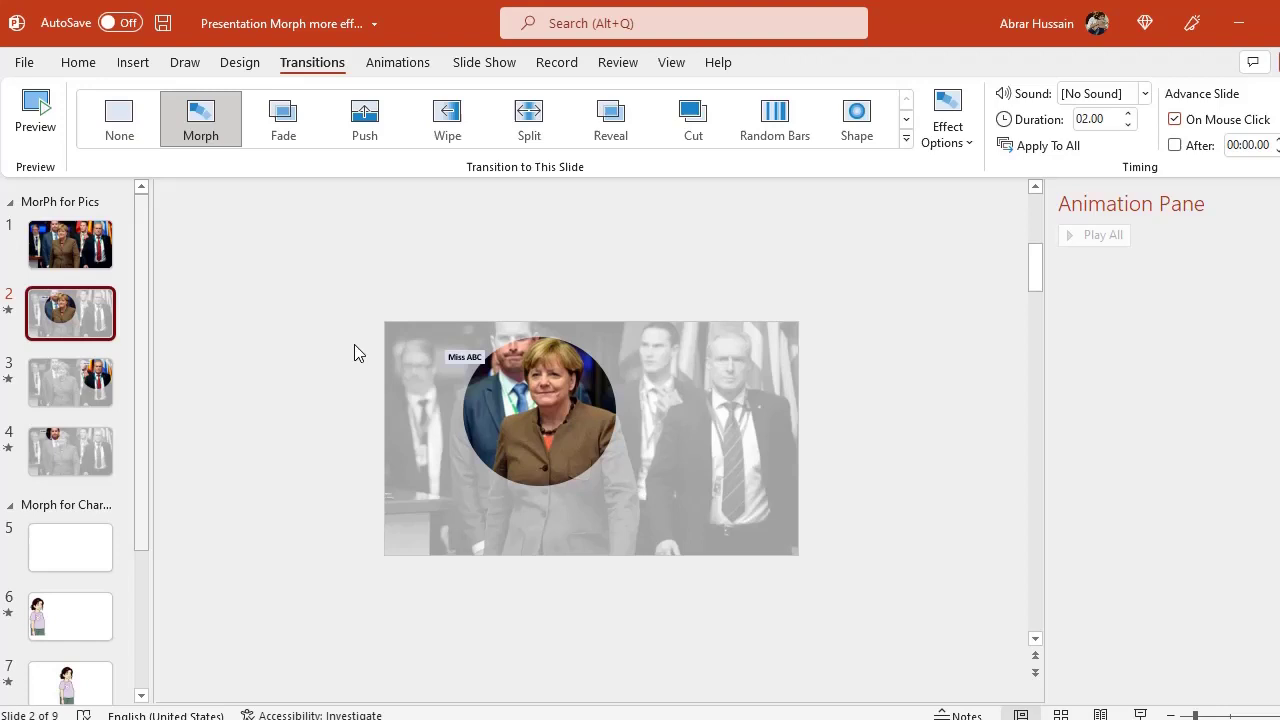
click(463, 356)
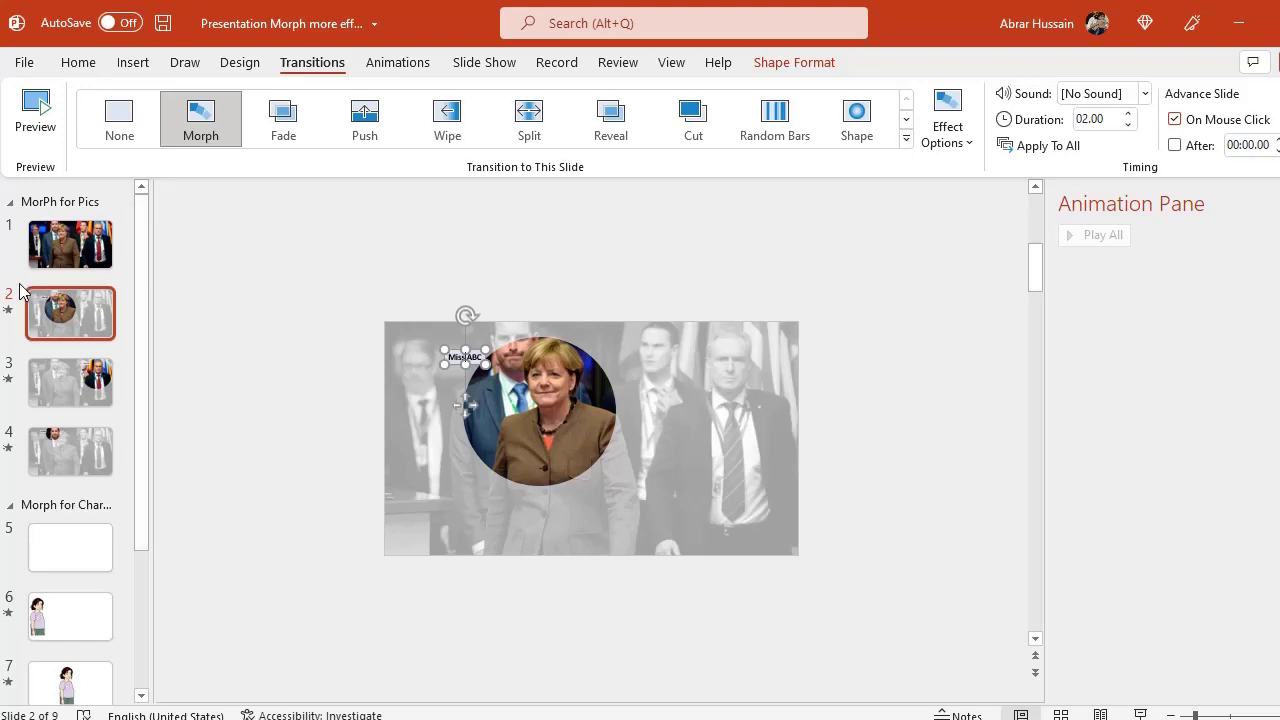
click(62, 322)
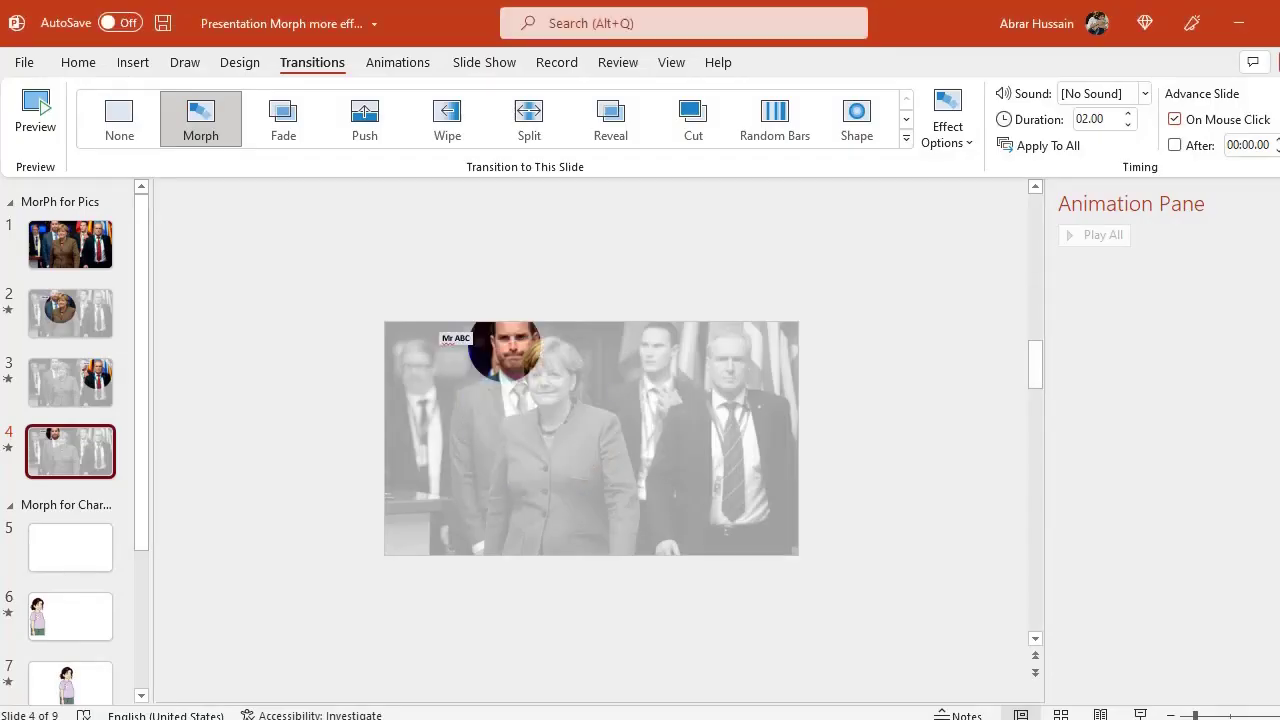
Step: Examine the cartoon character picture and its placement on slides 6, 7 and 8 of the character section
scroll(83, 439, down, 3)
click(70, 413)
click(450, 410)
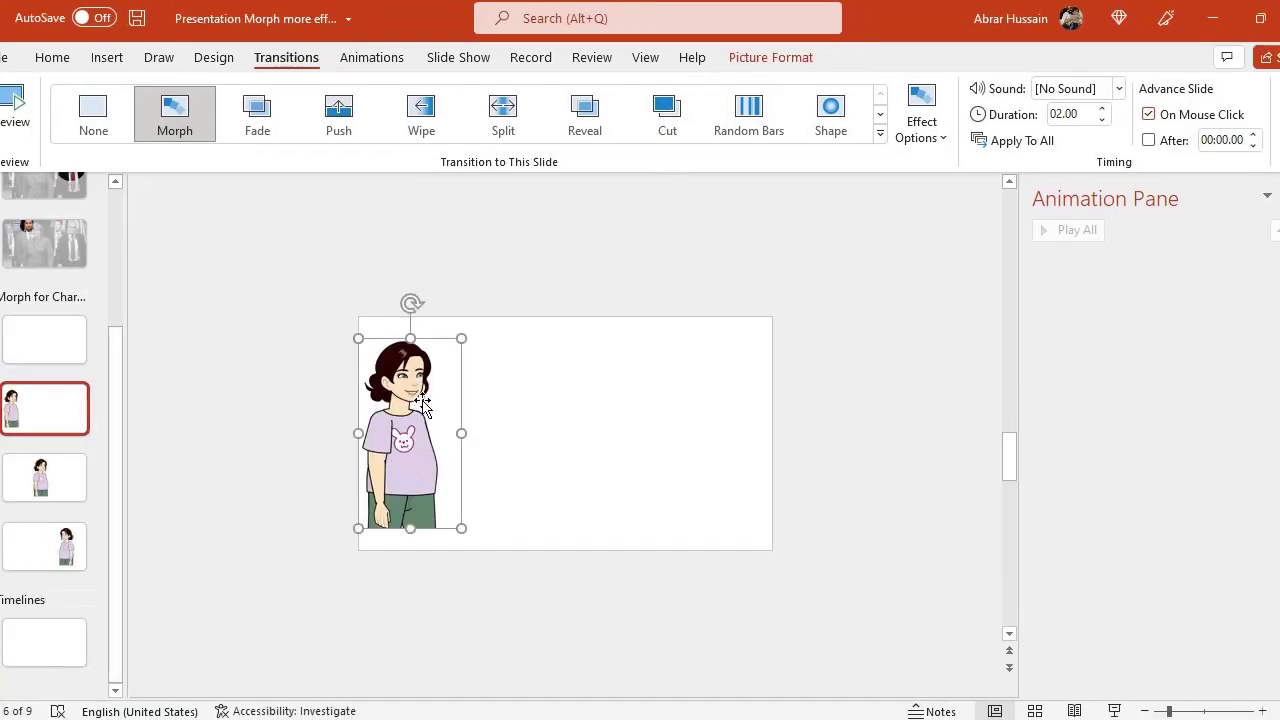
click(30, 420)
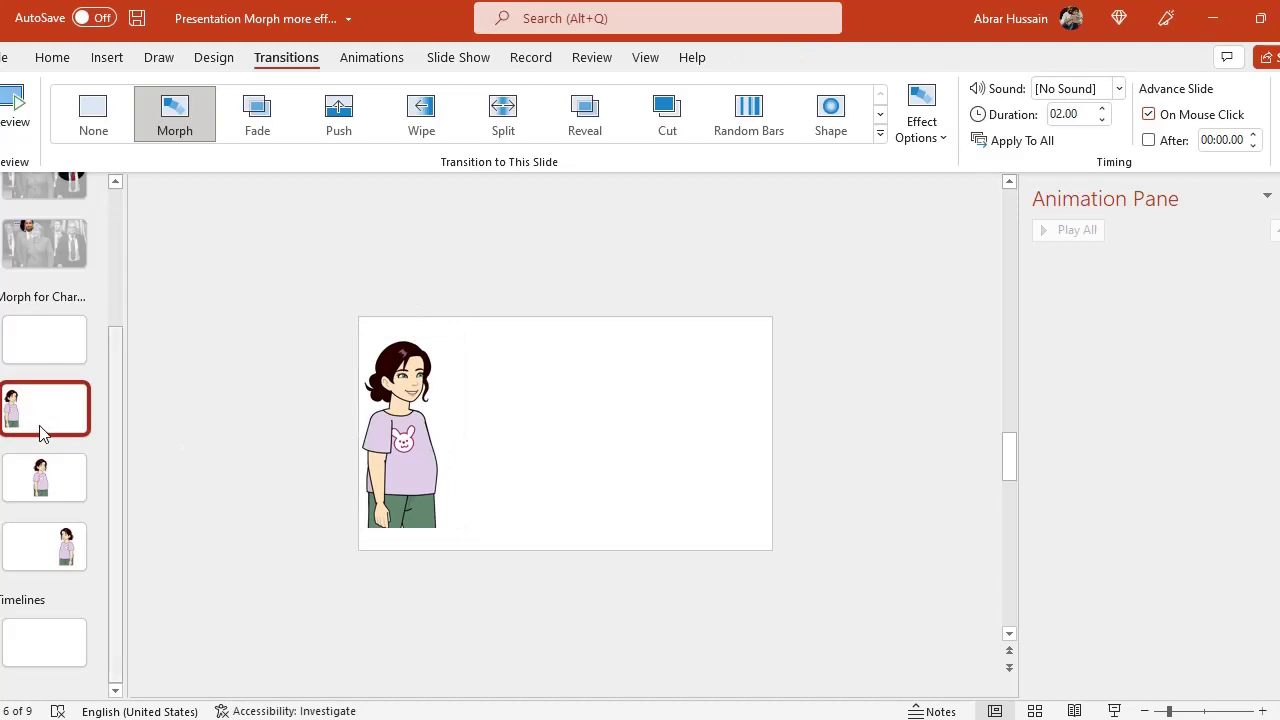
click(390, 448)
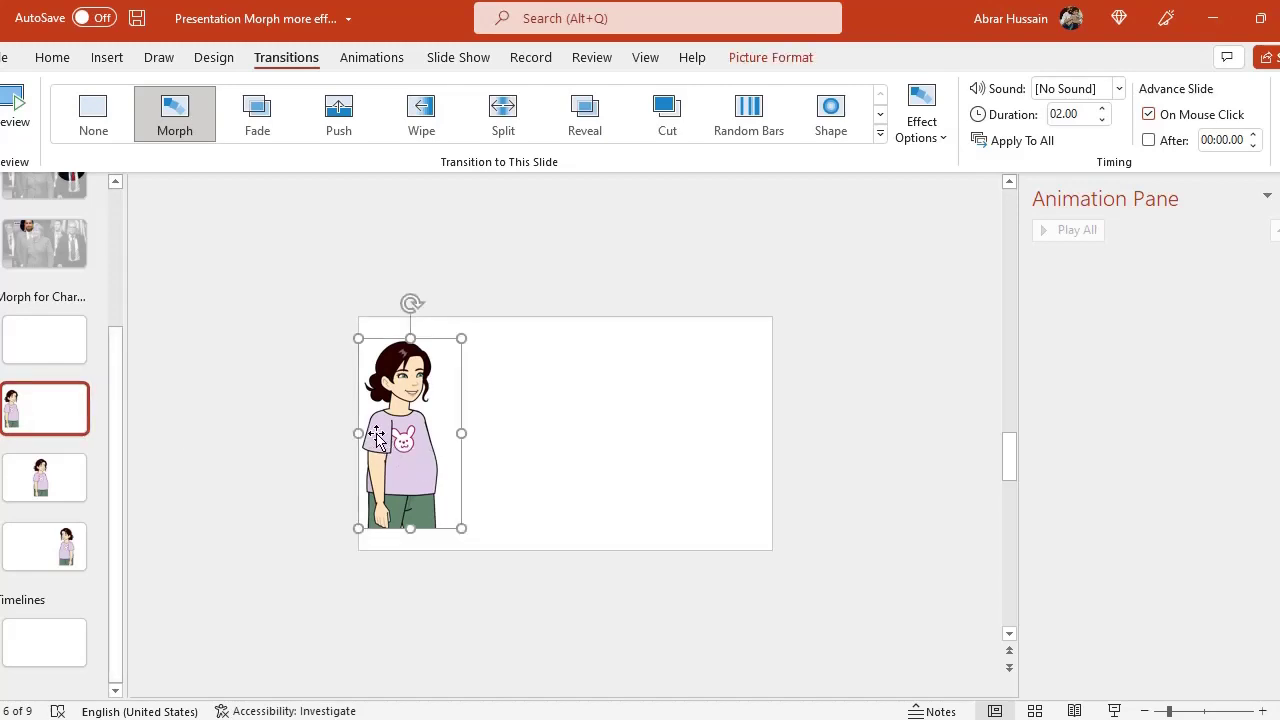
click(563, 467)
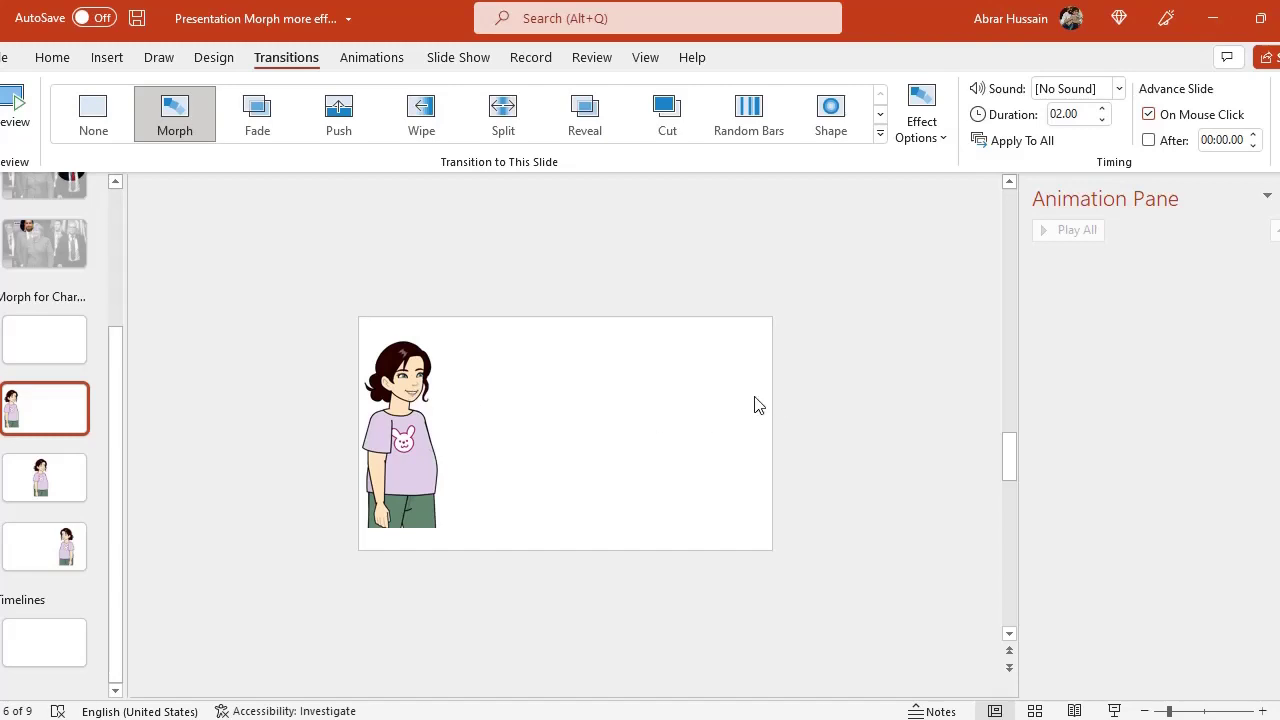
click(414, 420)
click(70, 492)
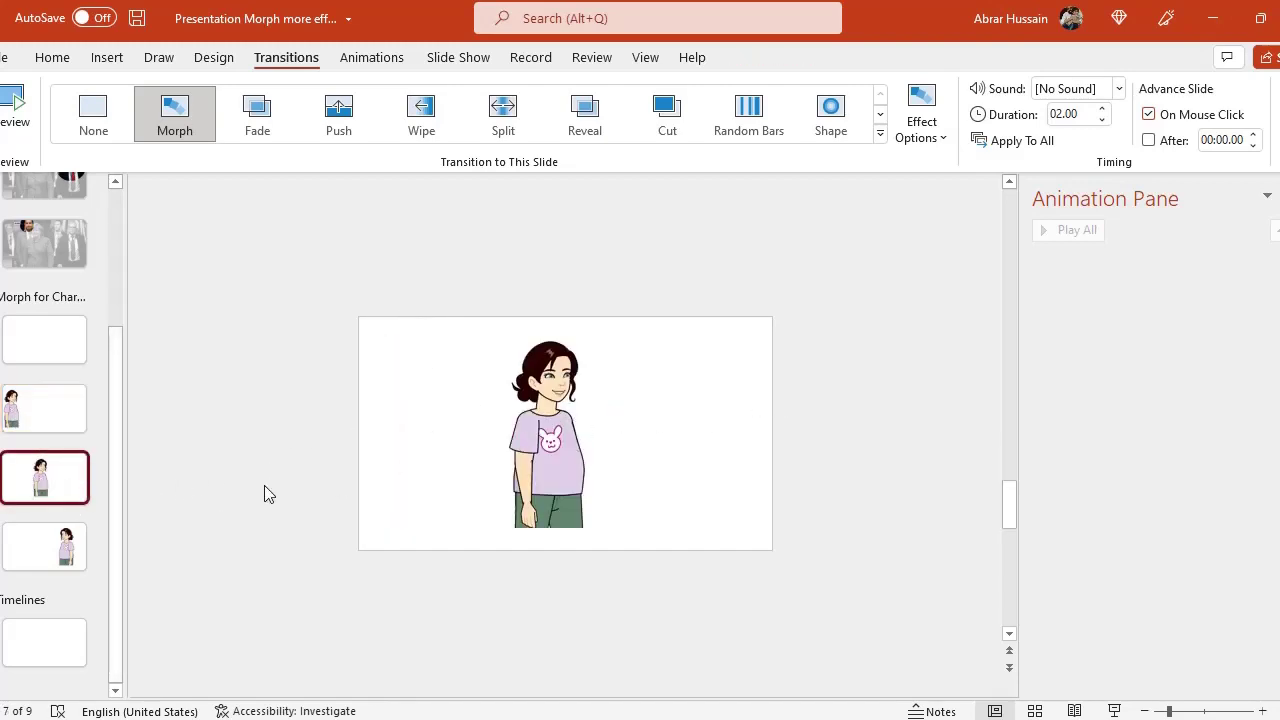
click(38, 560)
Step: Apply the Morph transition to slides 6, 7 and 8 together
click(64, 421)
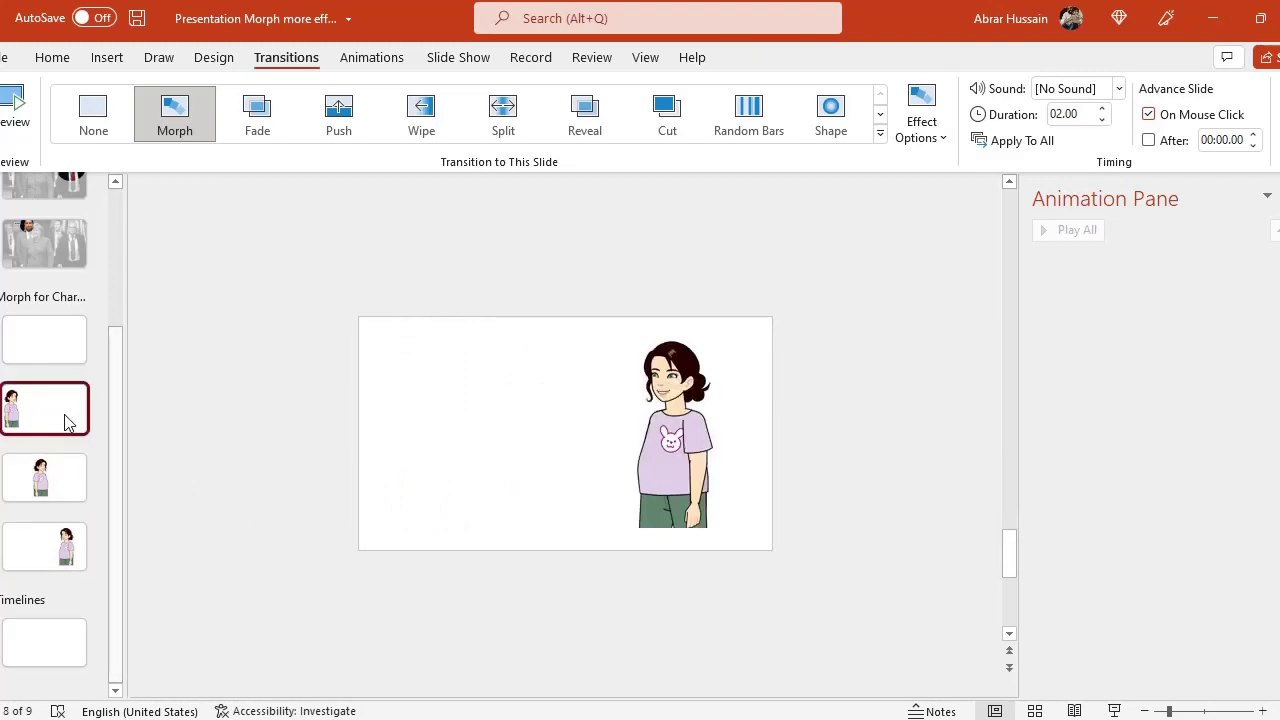
shift+click(60, 562)
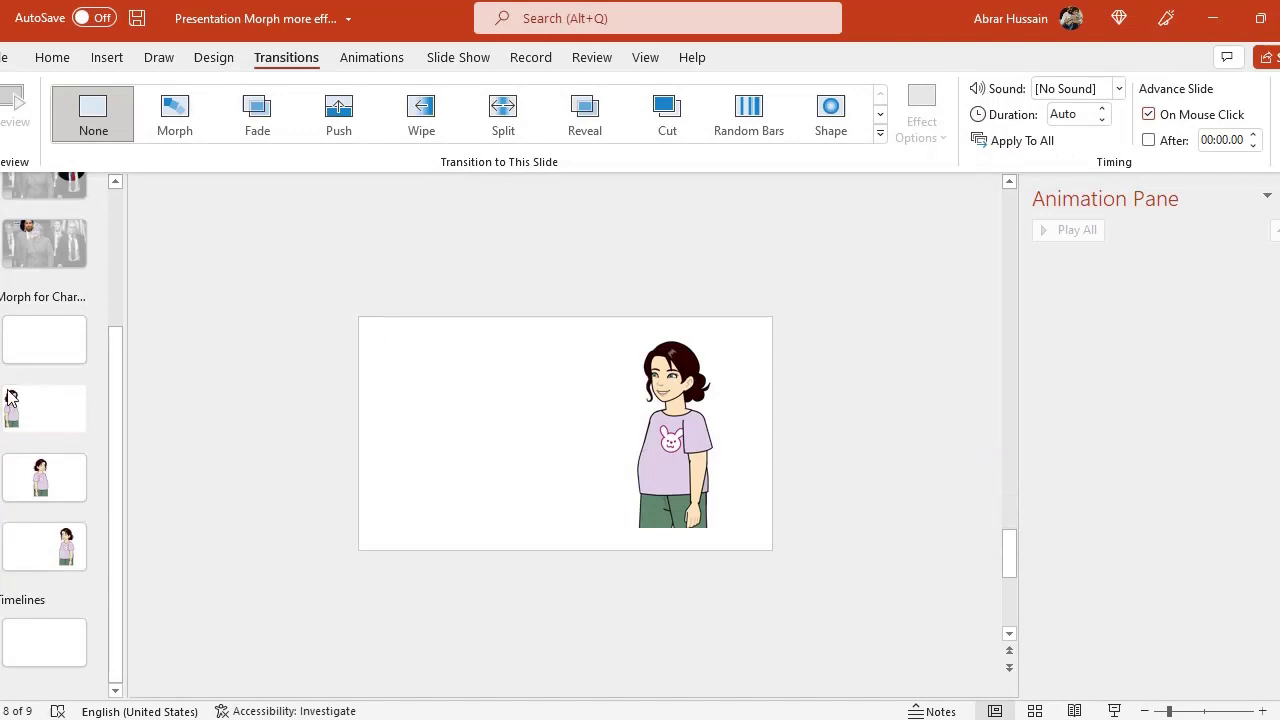
shift+click(60, 543)
click(170, 140)
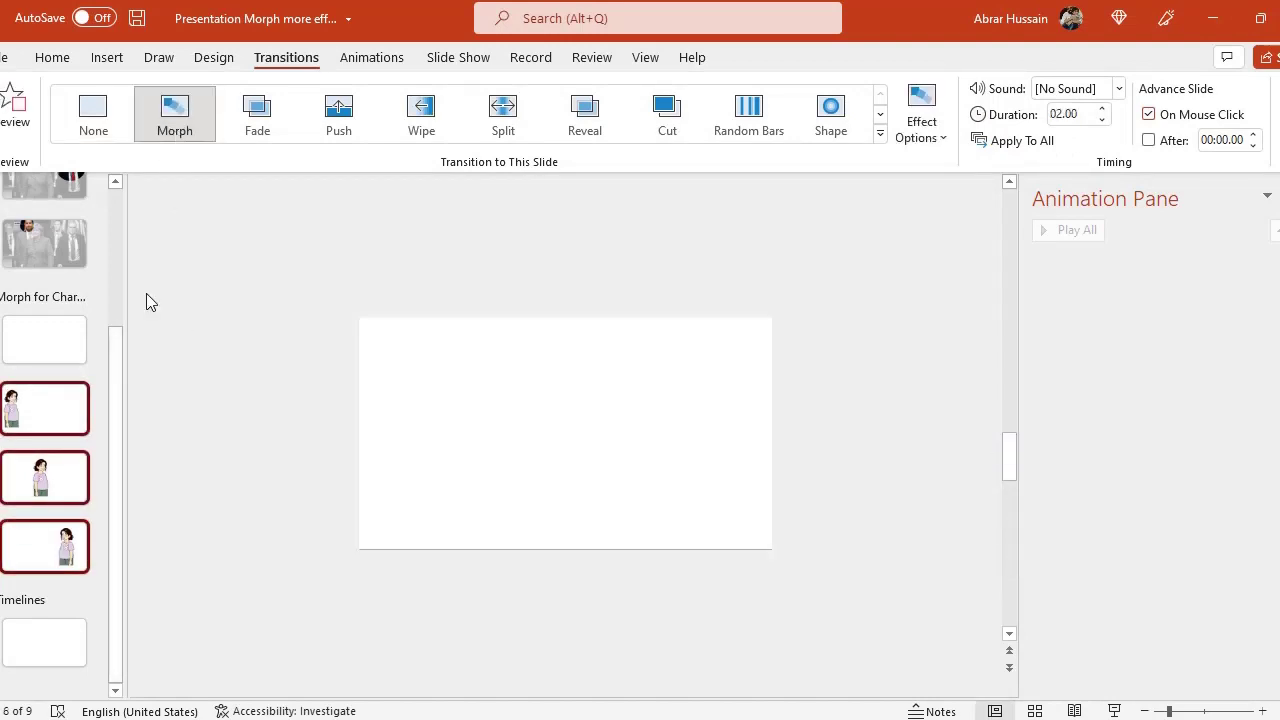
click(37, 359)
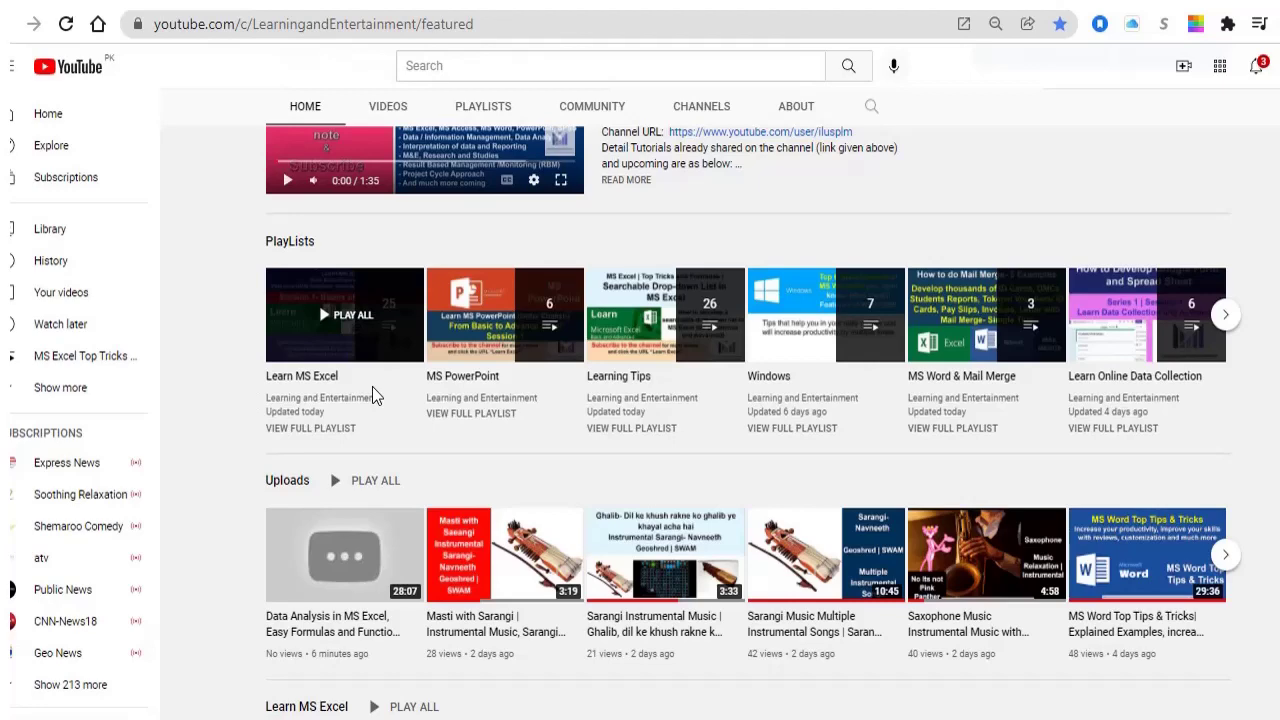
Step: Look through the playlists and uploads on the Learning and Entertainment channel page on YouTube
scroll(467, 380, down, 1)
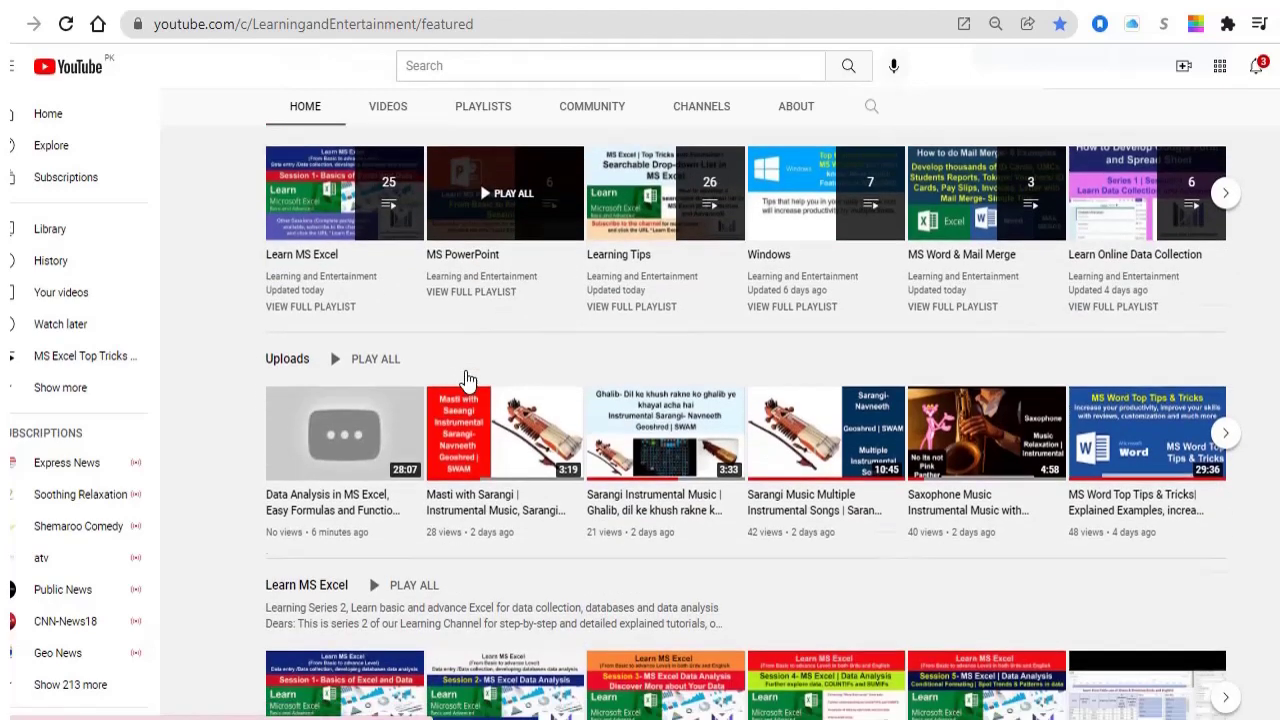
scroll(467, 380, down, 3)
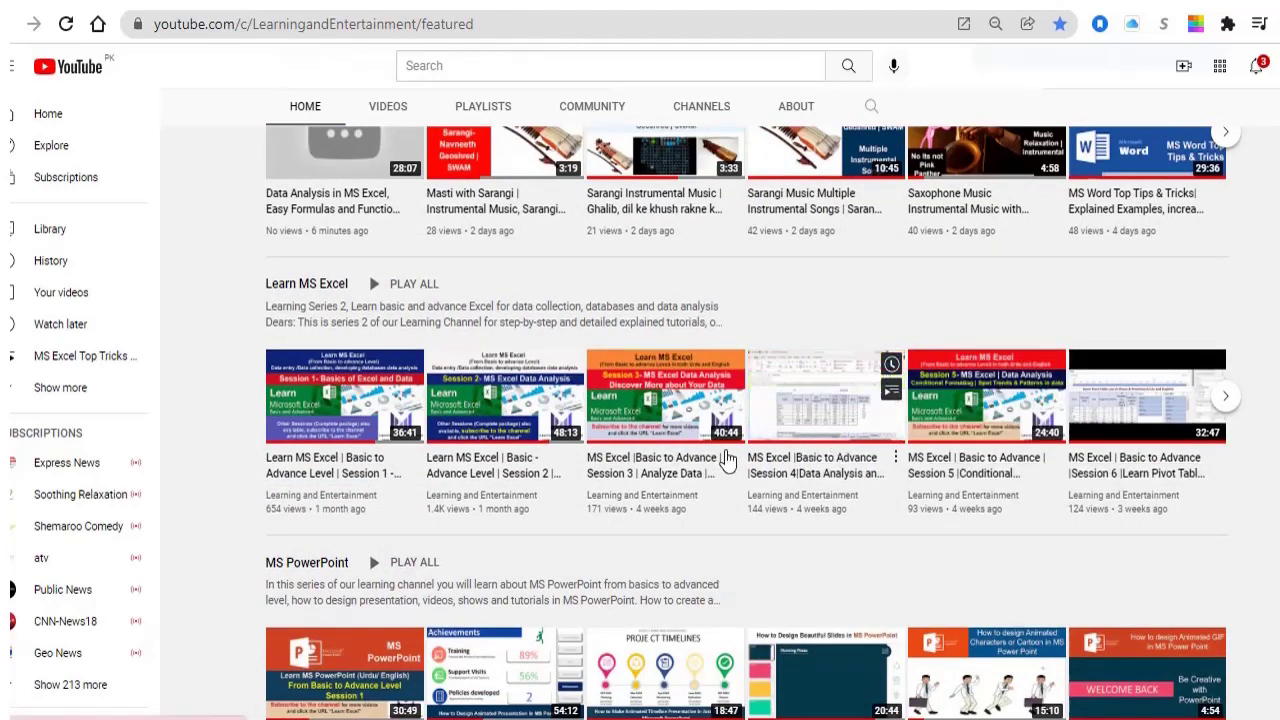
scroll(728, 460, down, 3)
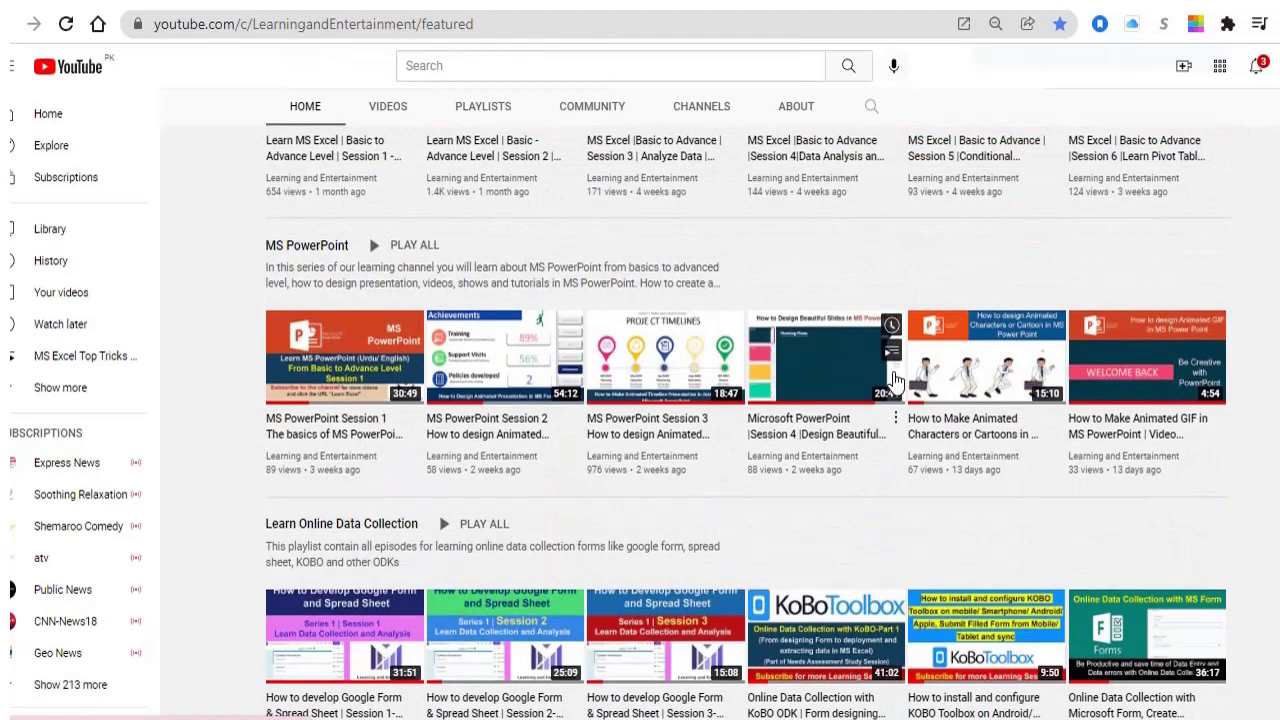
scroll(720, 466, down, 1)
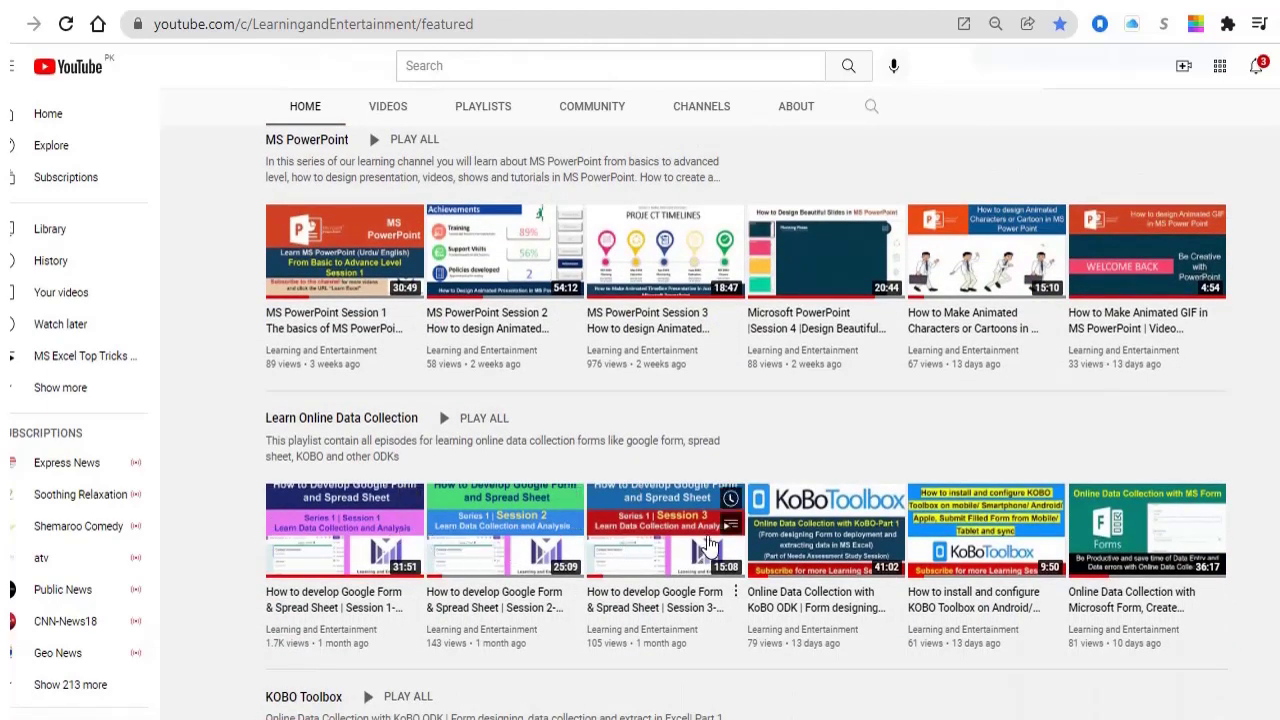
scroll(343, 416, up, 9)
scroll(343, 416, up, 1)
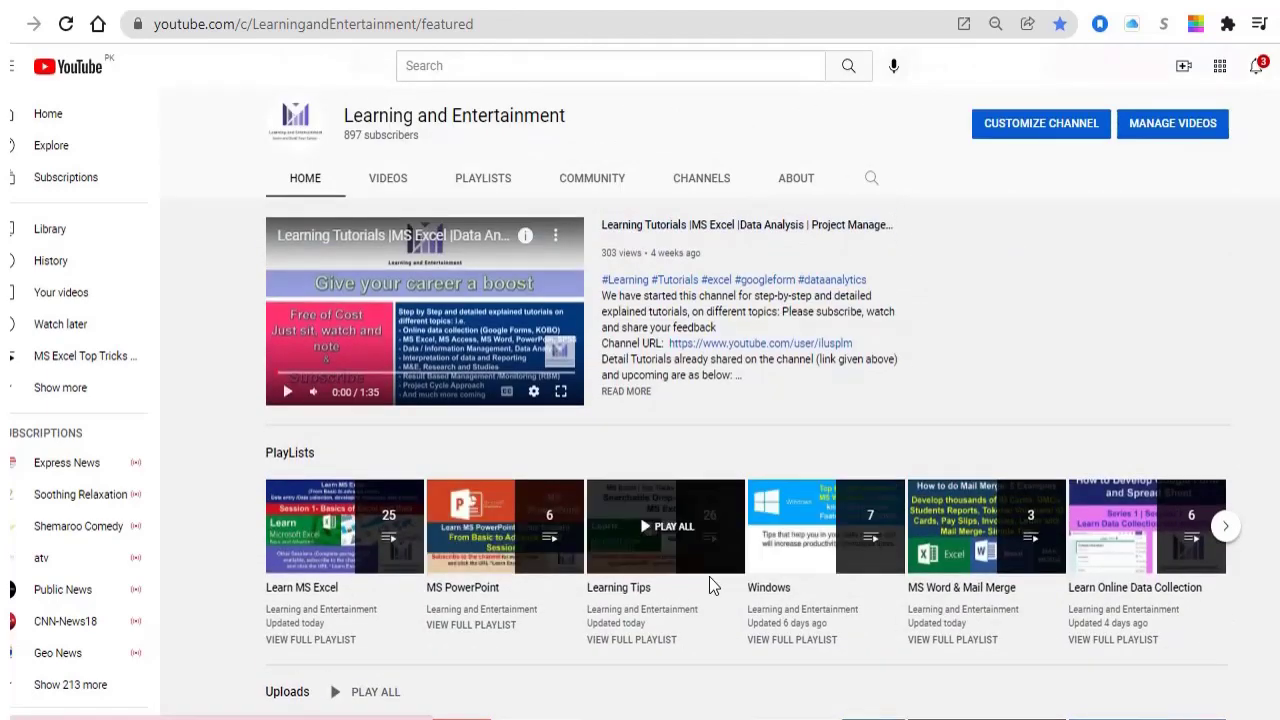